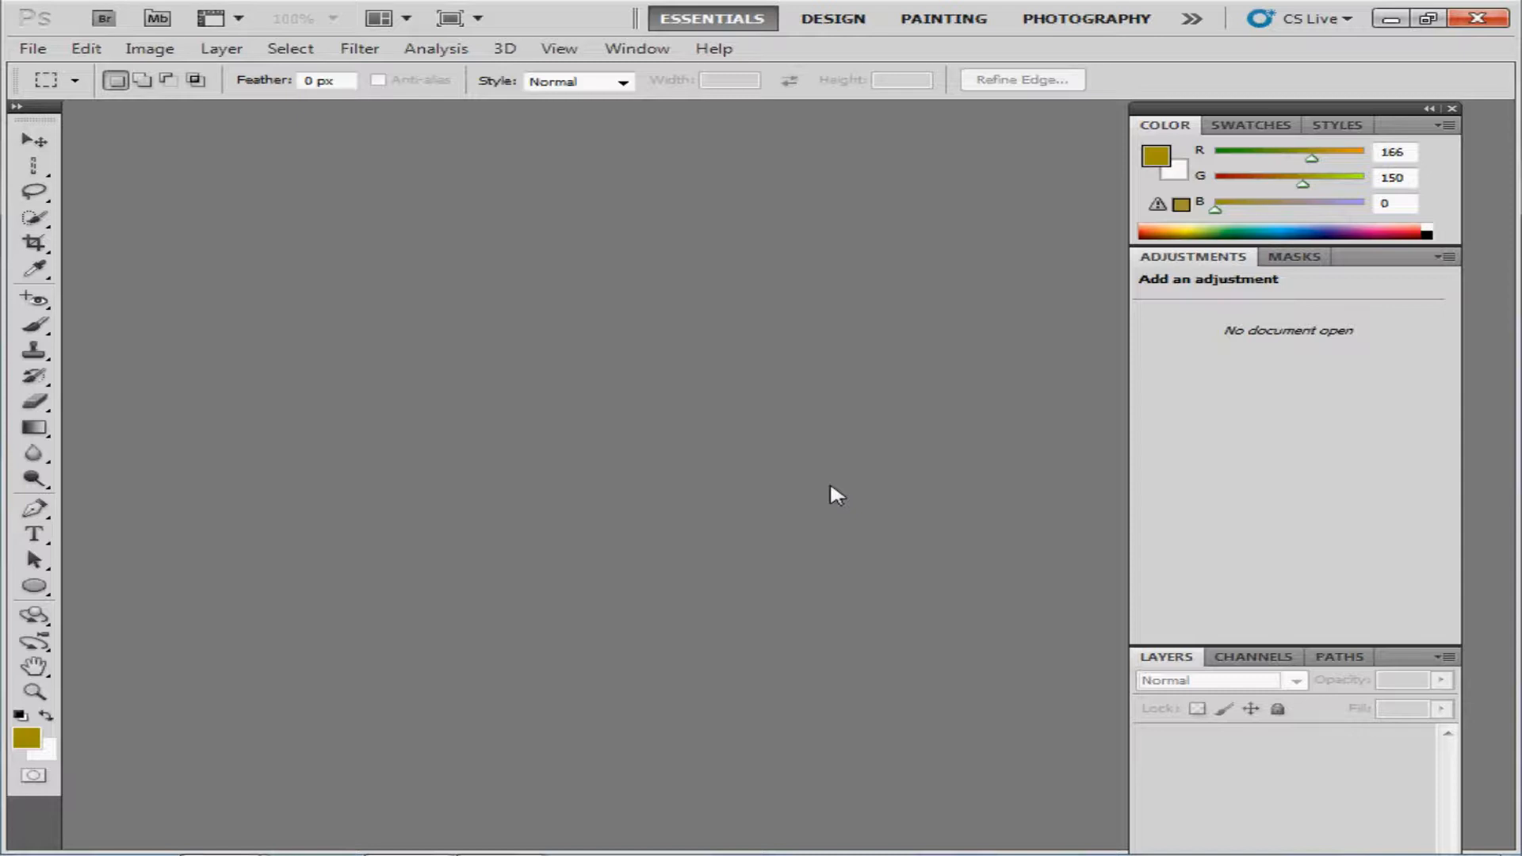
- Open crop.dng and spotting.dng together from the Chapter 11 folder in Camera Raw
left_click(32, 48)
left_click(47, 88)
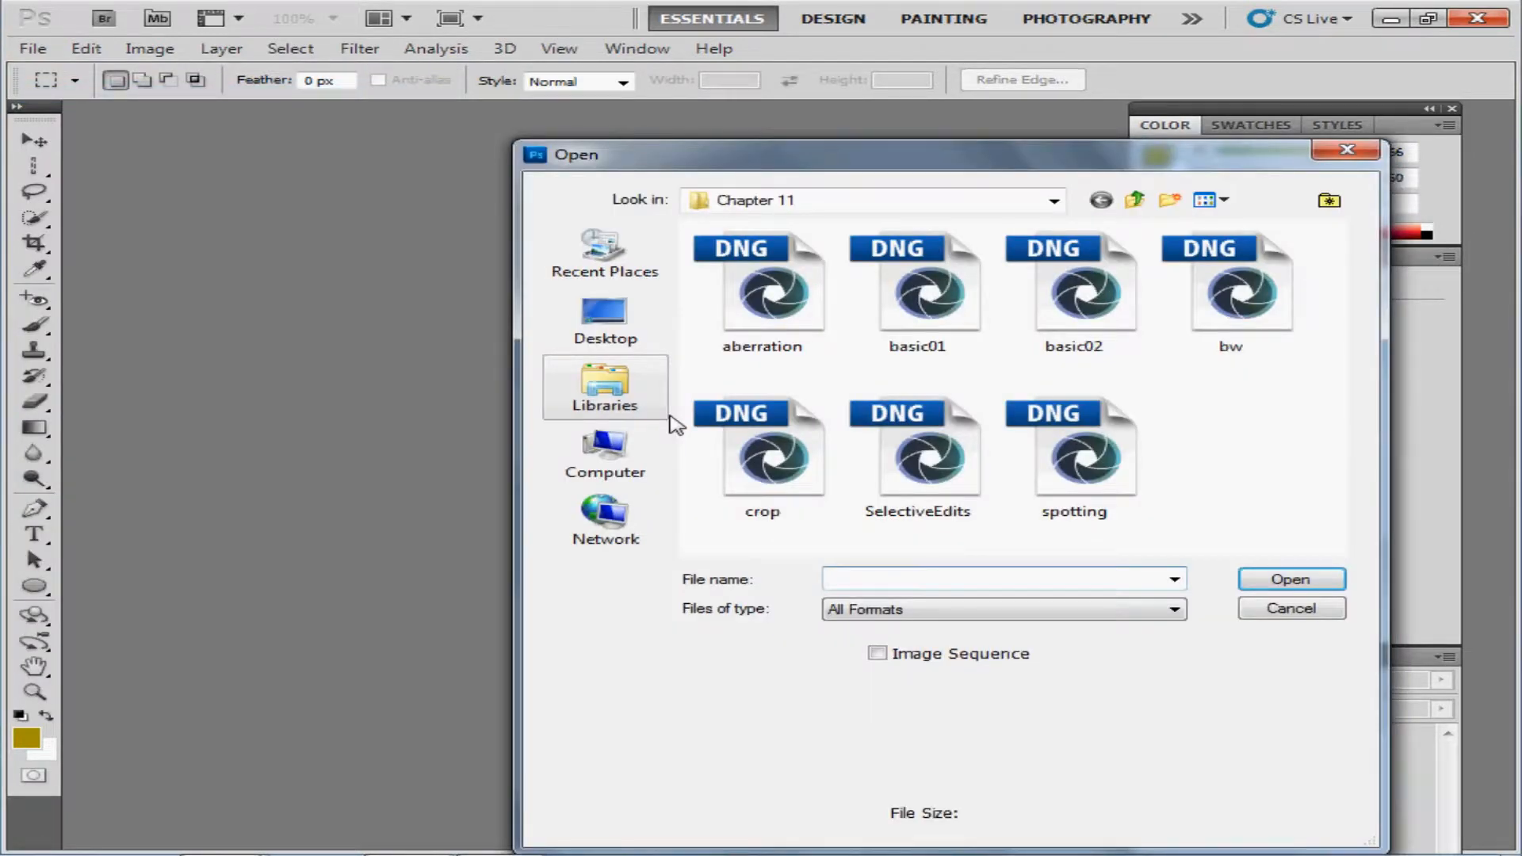
left_click(773, 480)
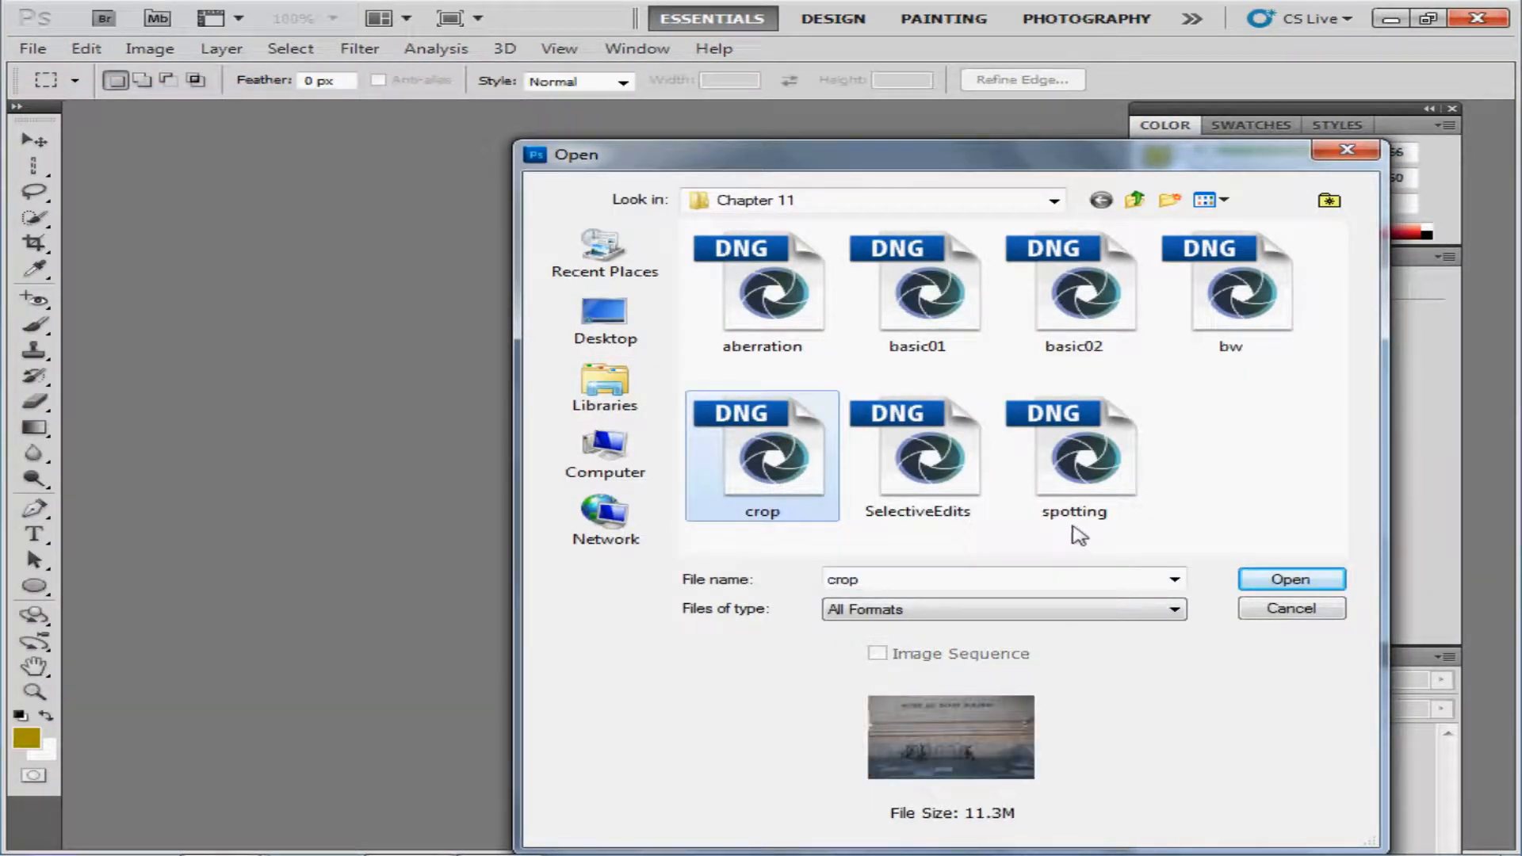
left_click(1092, 505, "ctrl")
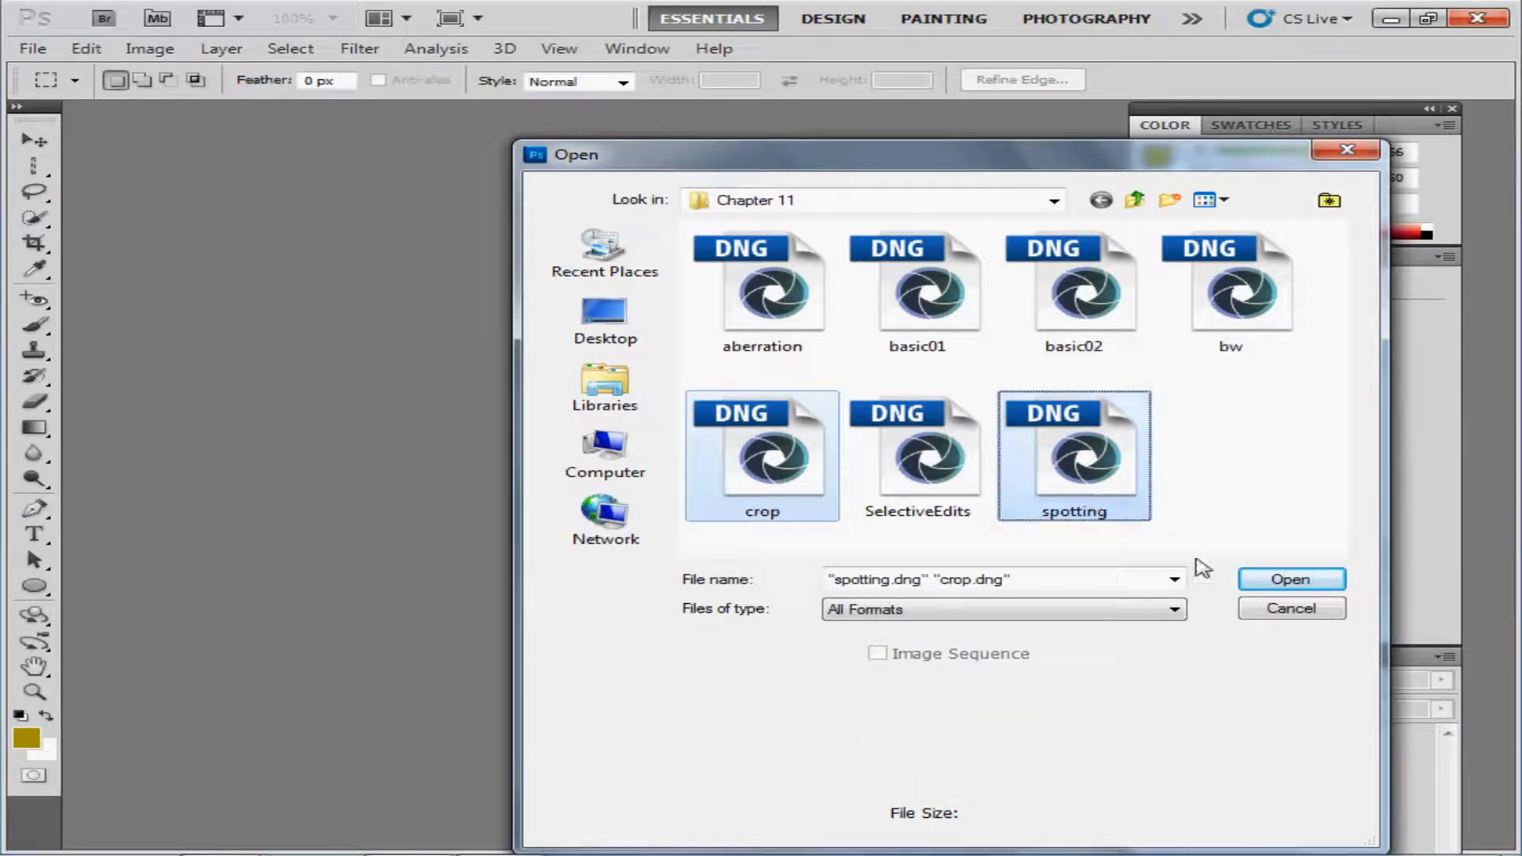
left_click(1280, 582)
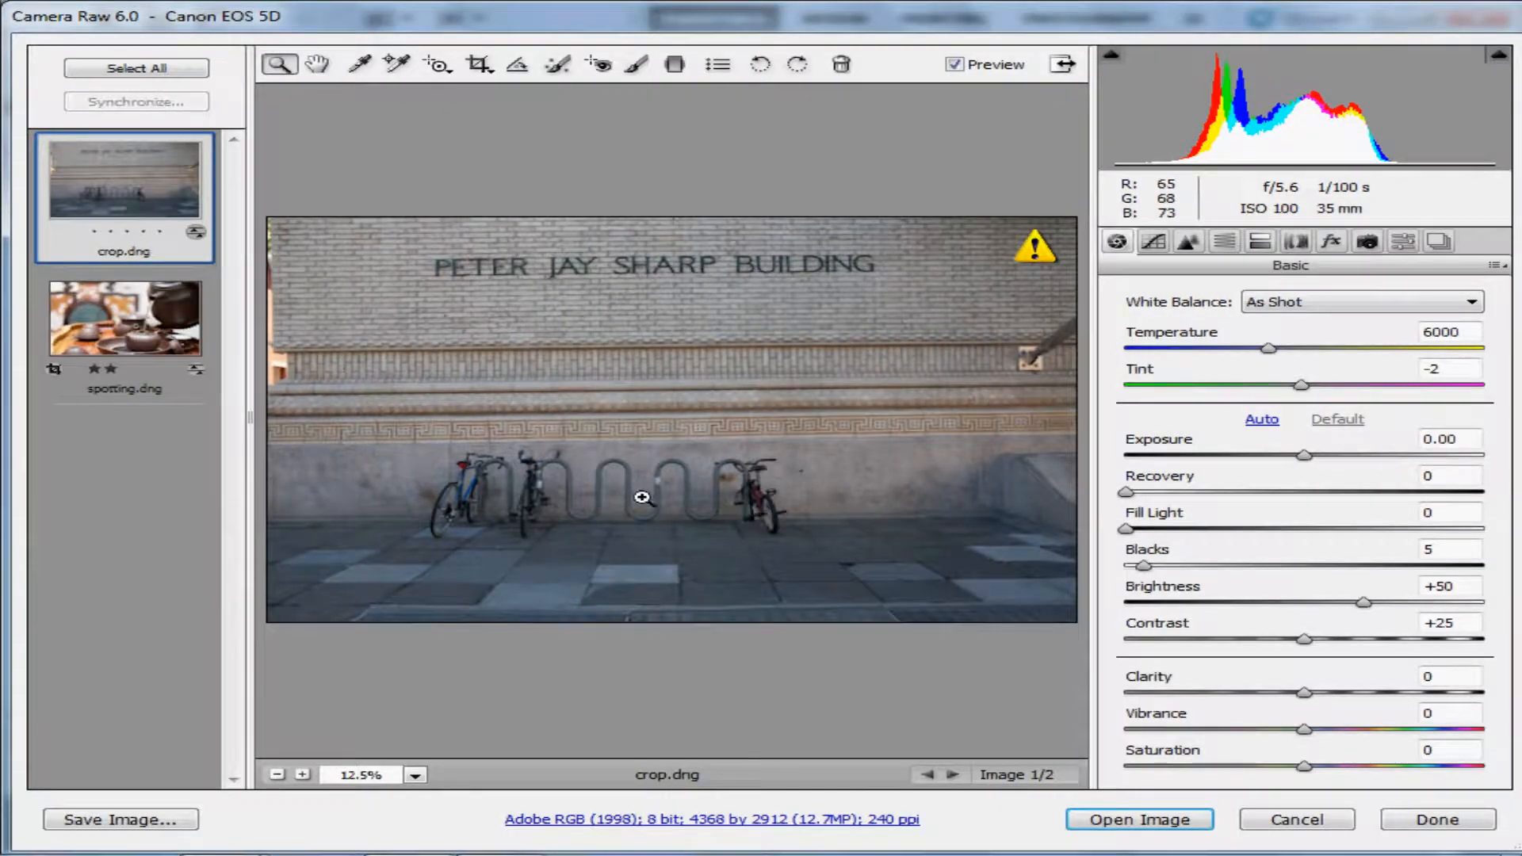
- Switch to spotting.dng and display the greenish spot on the small teapot's body at 100%
left_click(147, 349)
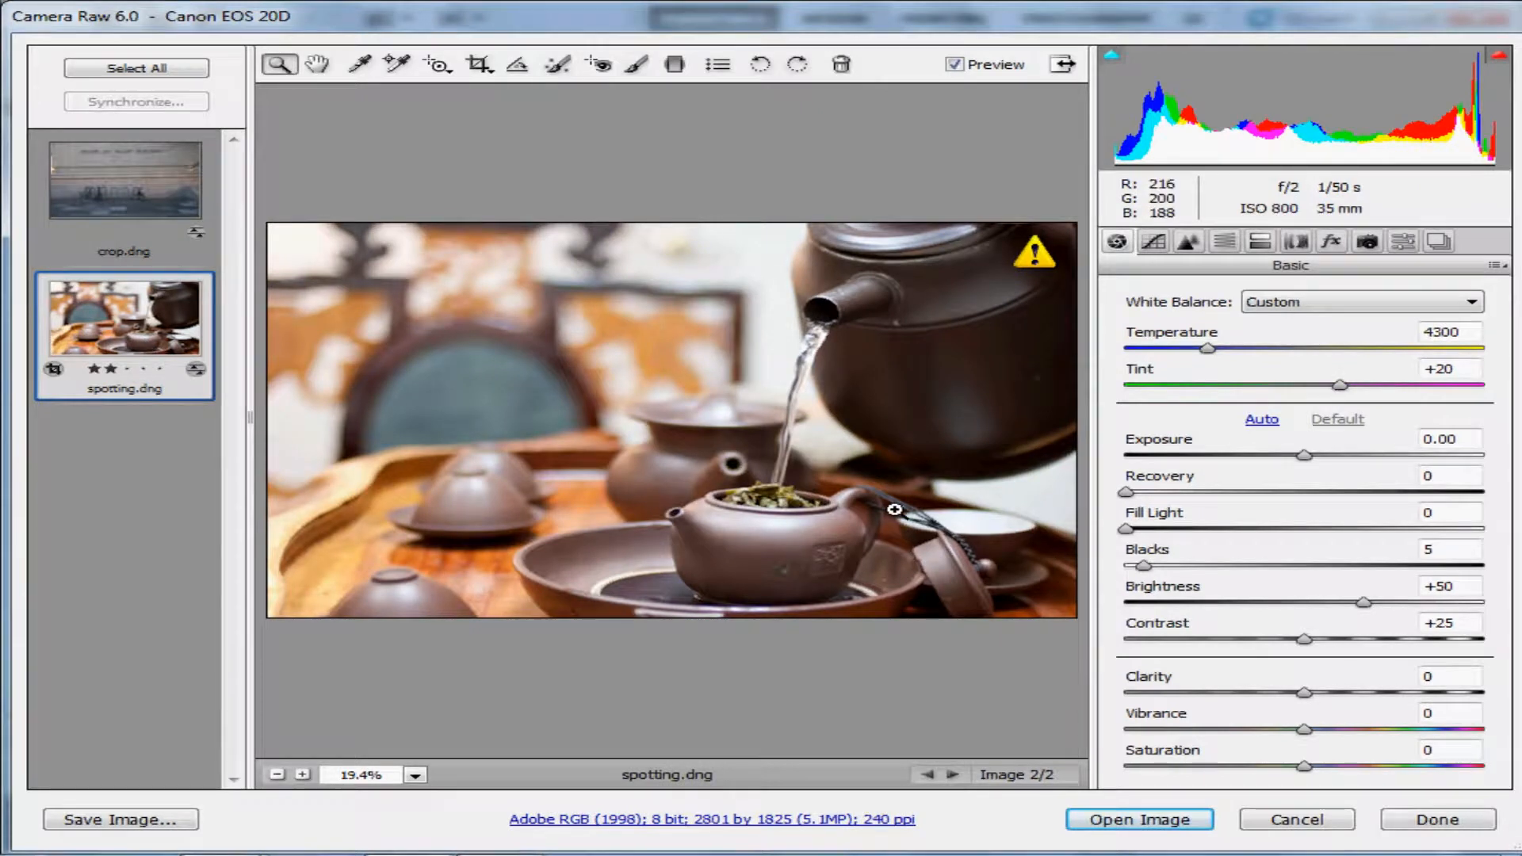
left_click(415, 775)
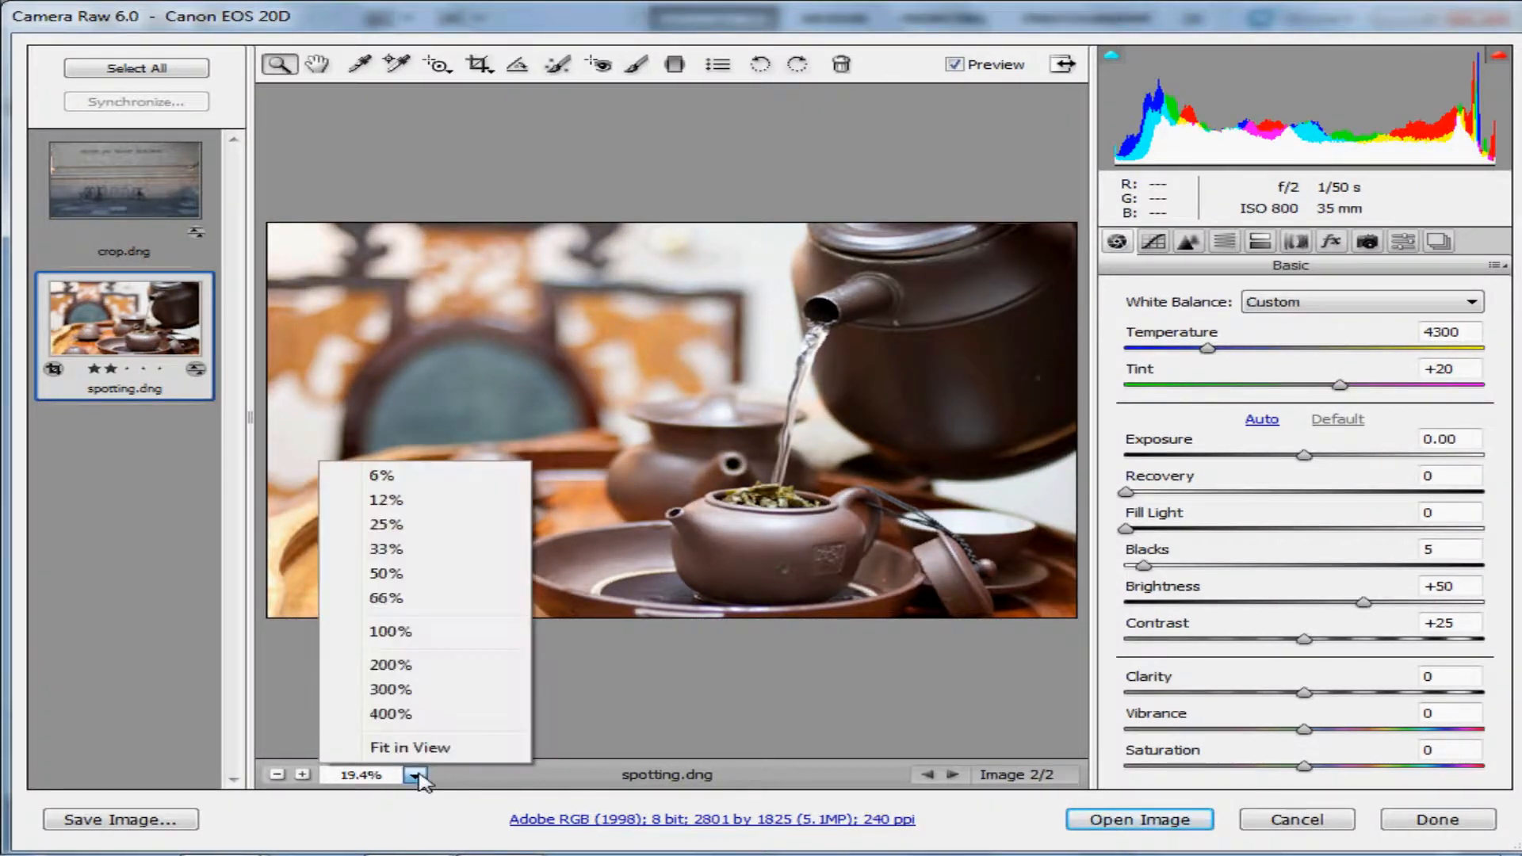
left_click(436, 632)
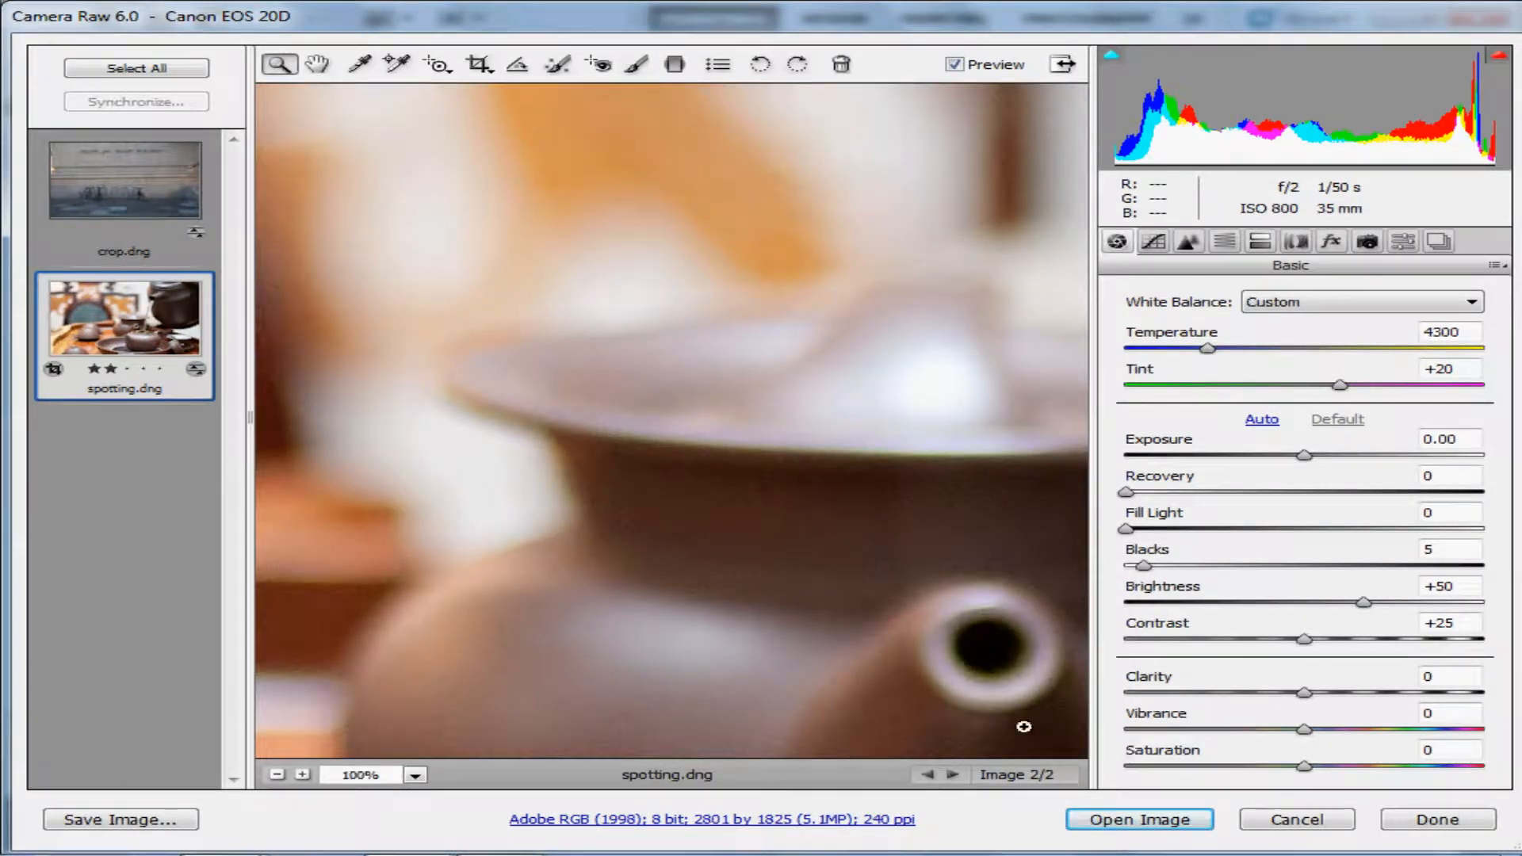
left_click_drag(750, 455, 614, 233)
left_click_drag(798, 568, 679, 367)
left_click_drag(837, 606, 712, 490)
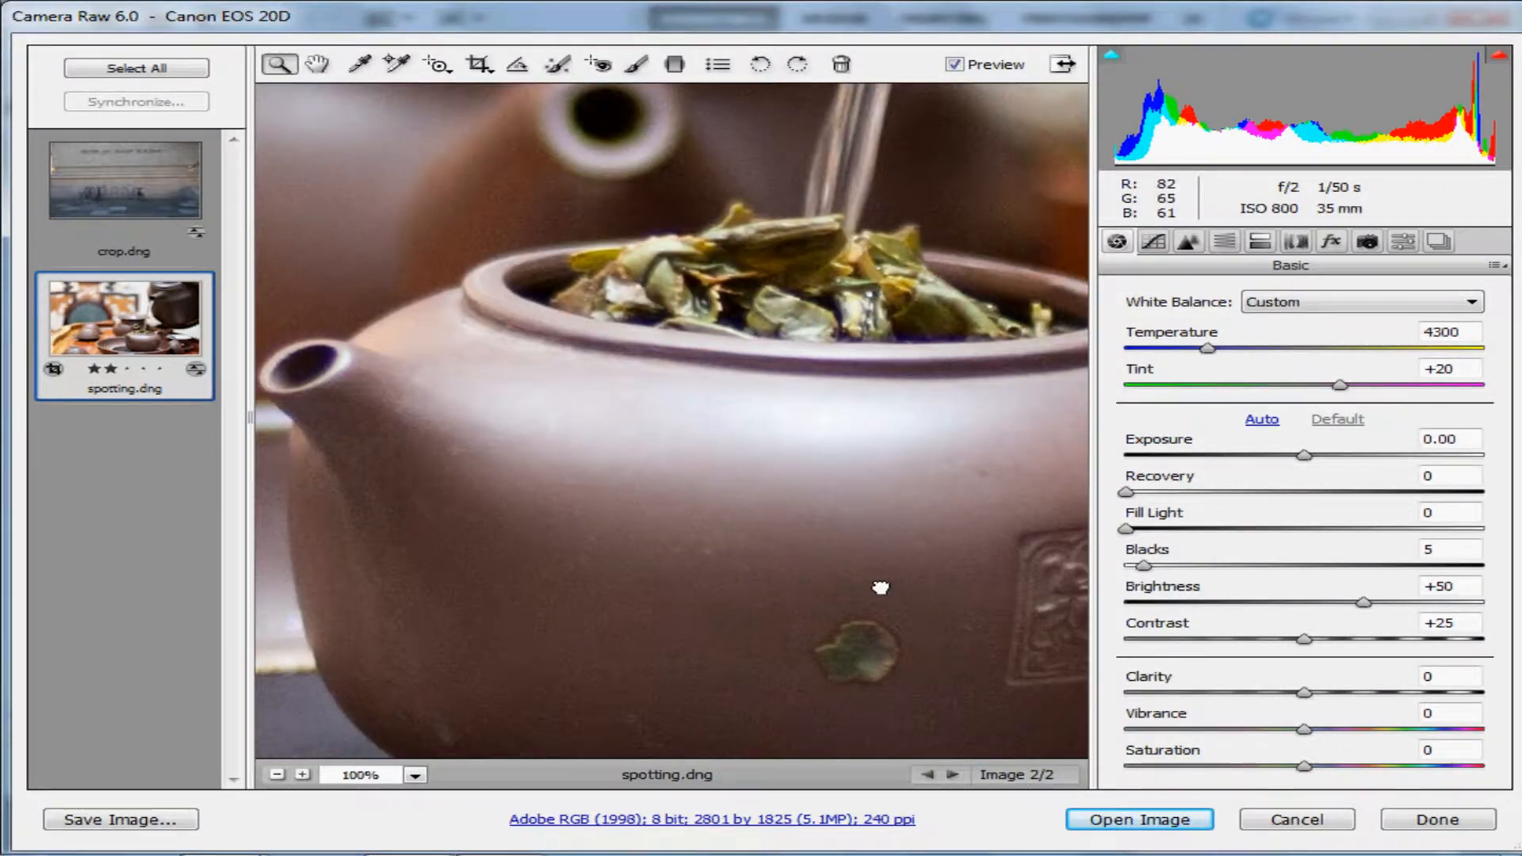
left_click_drag(880, 587, 676, 476)
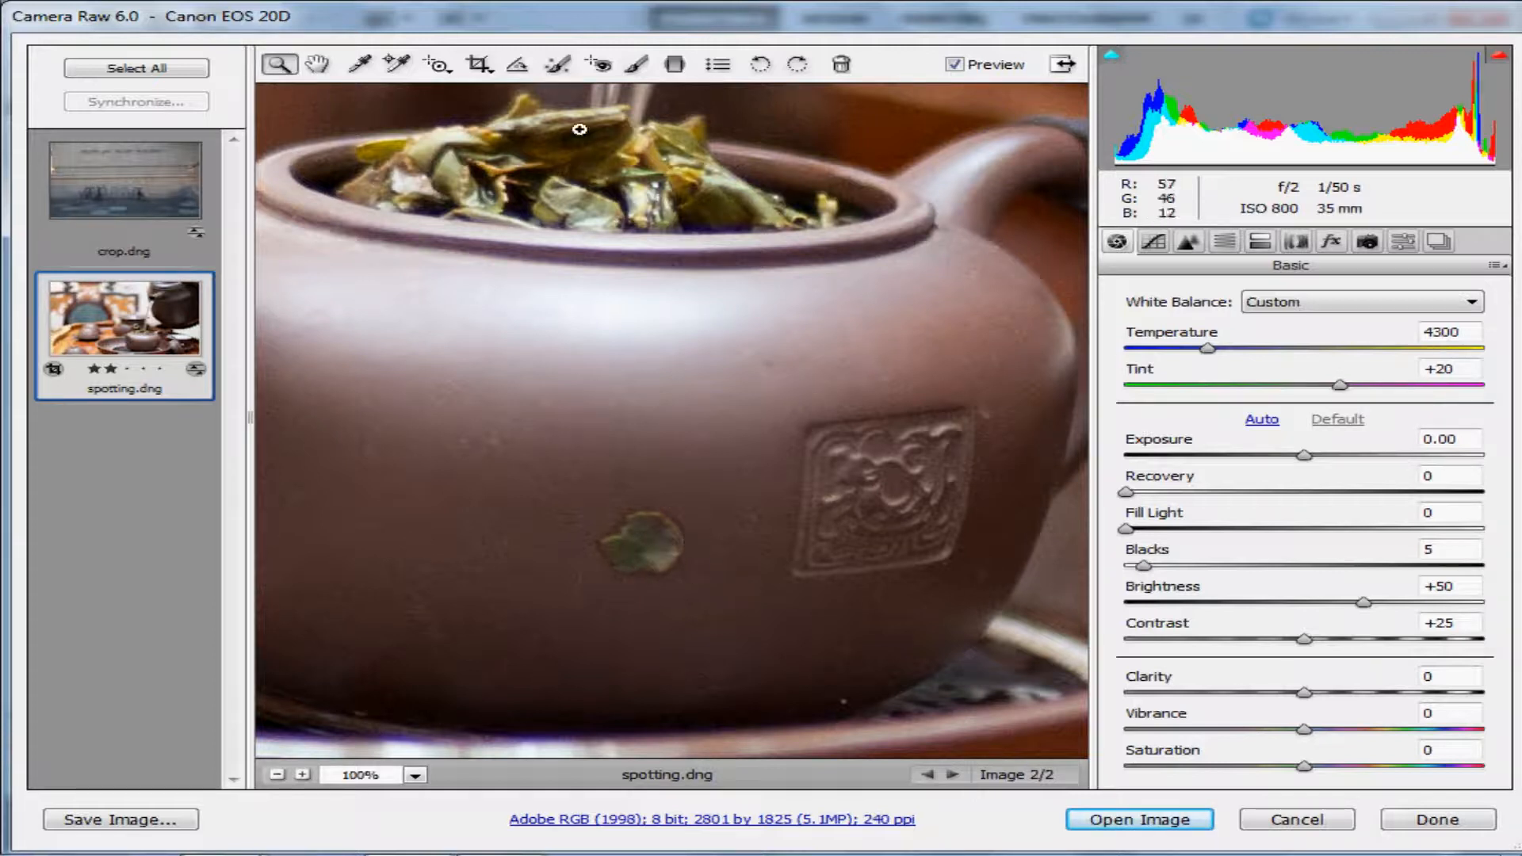
- Heal the teapot's greenish spot using Spot Removal with radius 7, sampling clean clay to its upper left, and hide the overlay
left_click(560, 65)
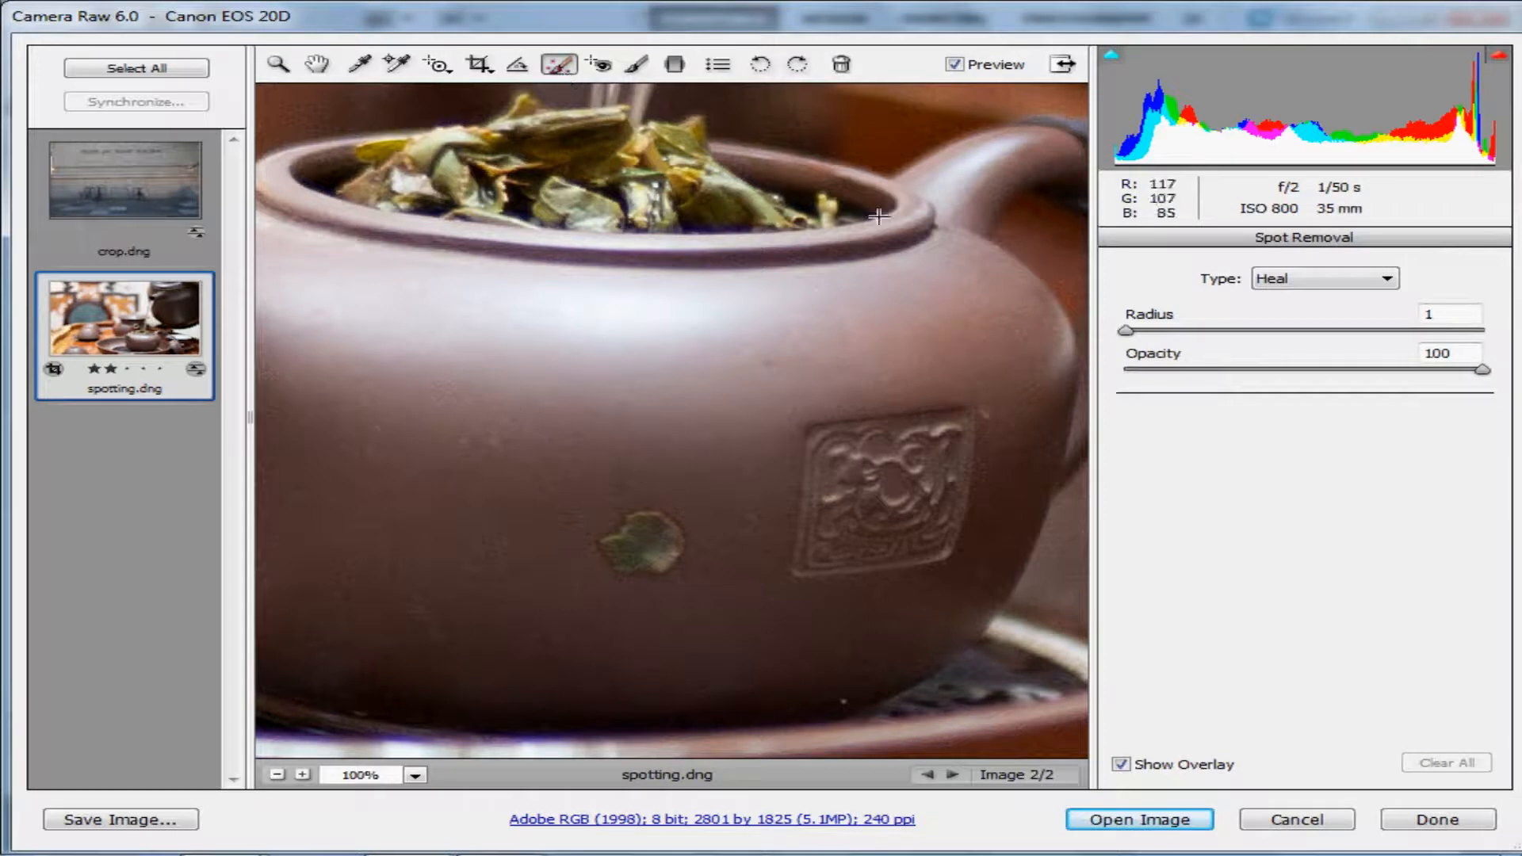
left_click_drag(1462, 318, 1375, 322)
type("7")
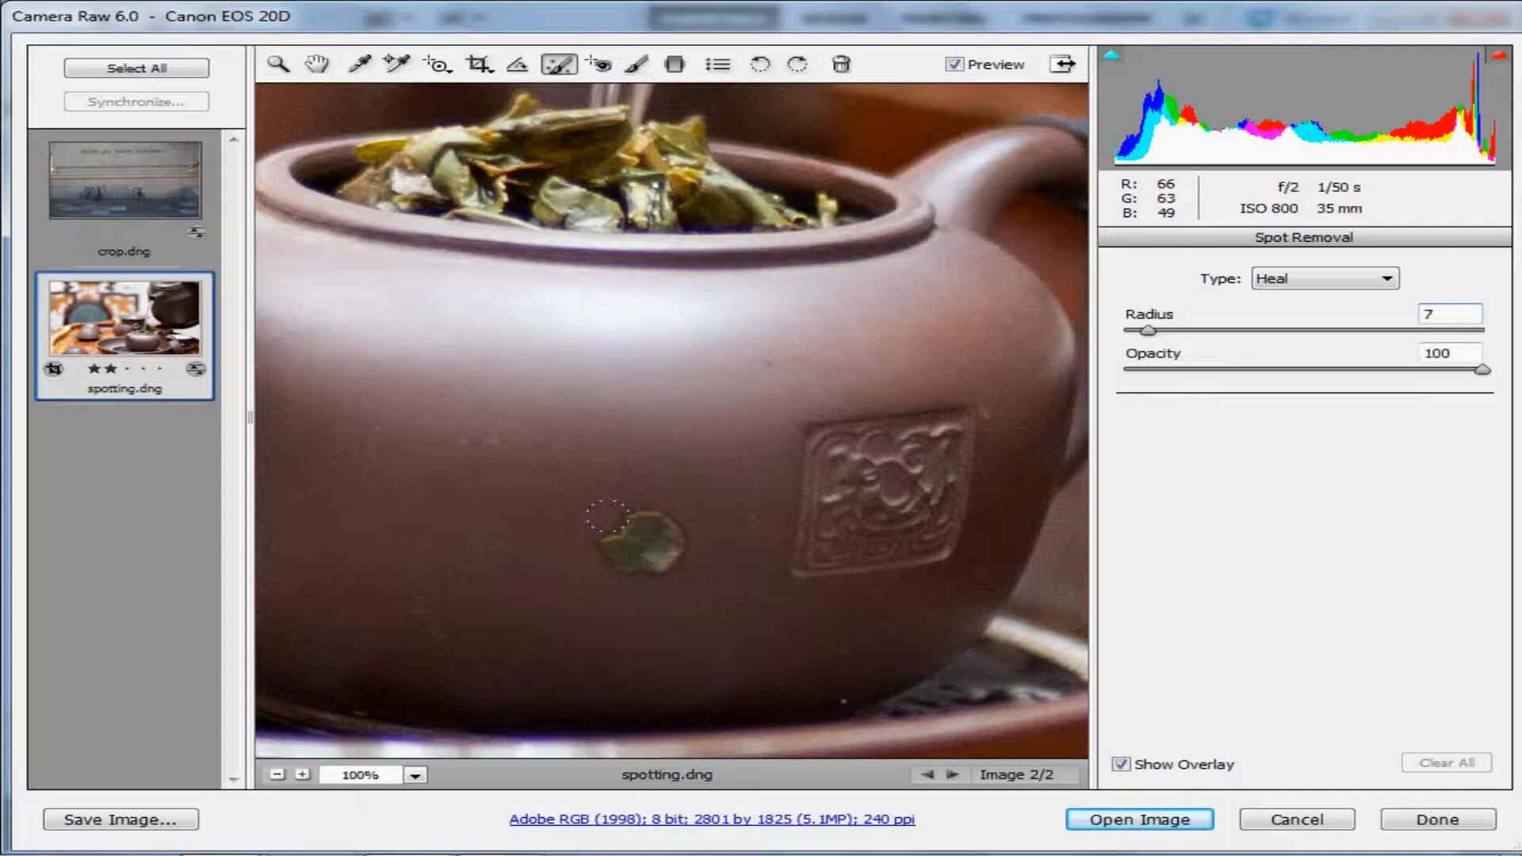
left_click(646, 544)
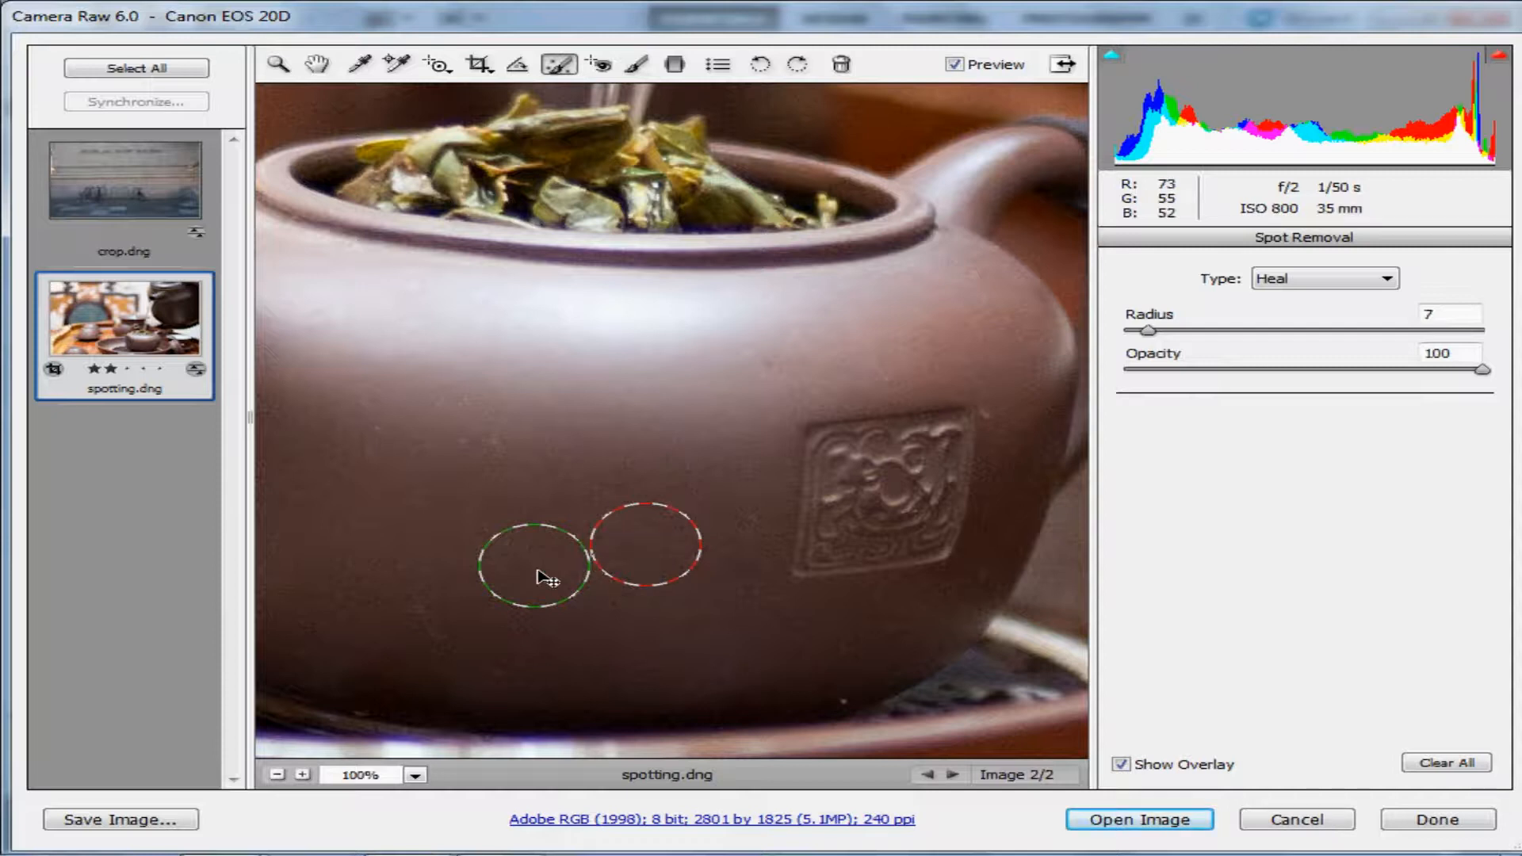
left_click_drag(538, 571, 498, 525)
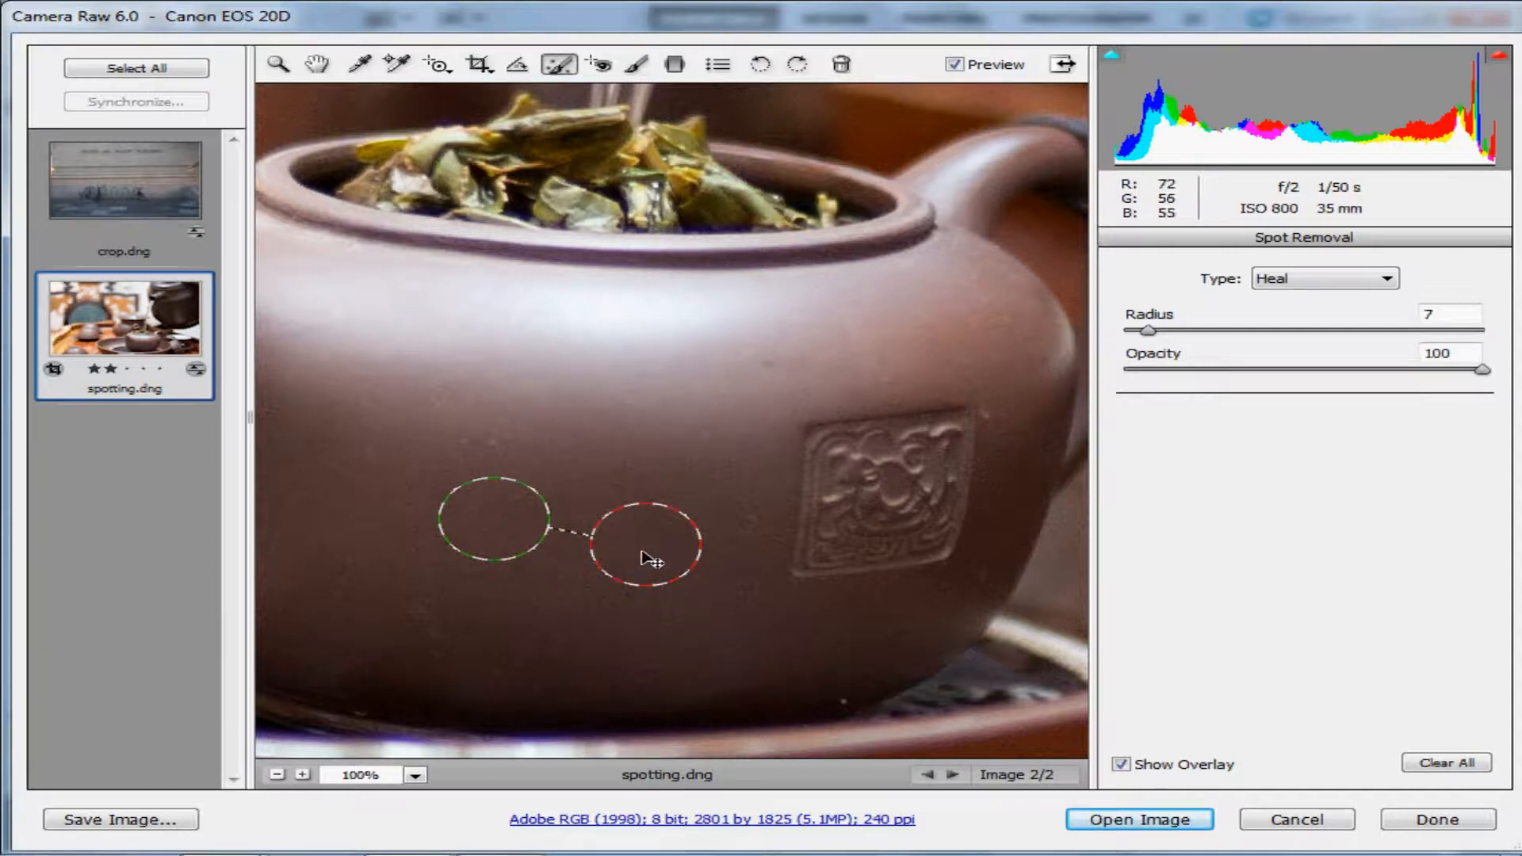
left_click(1120, 765)
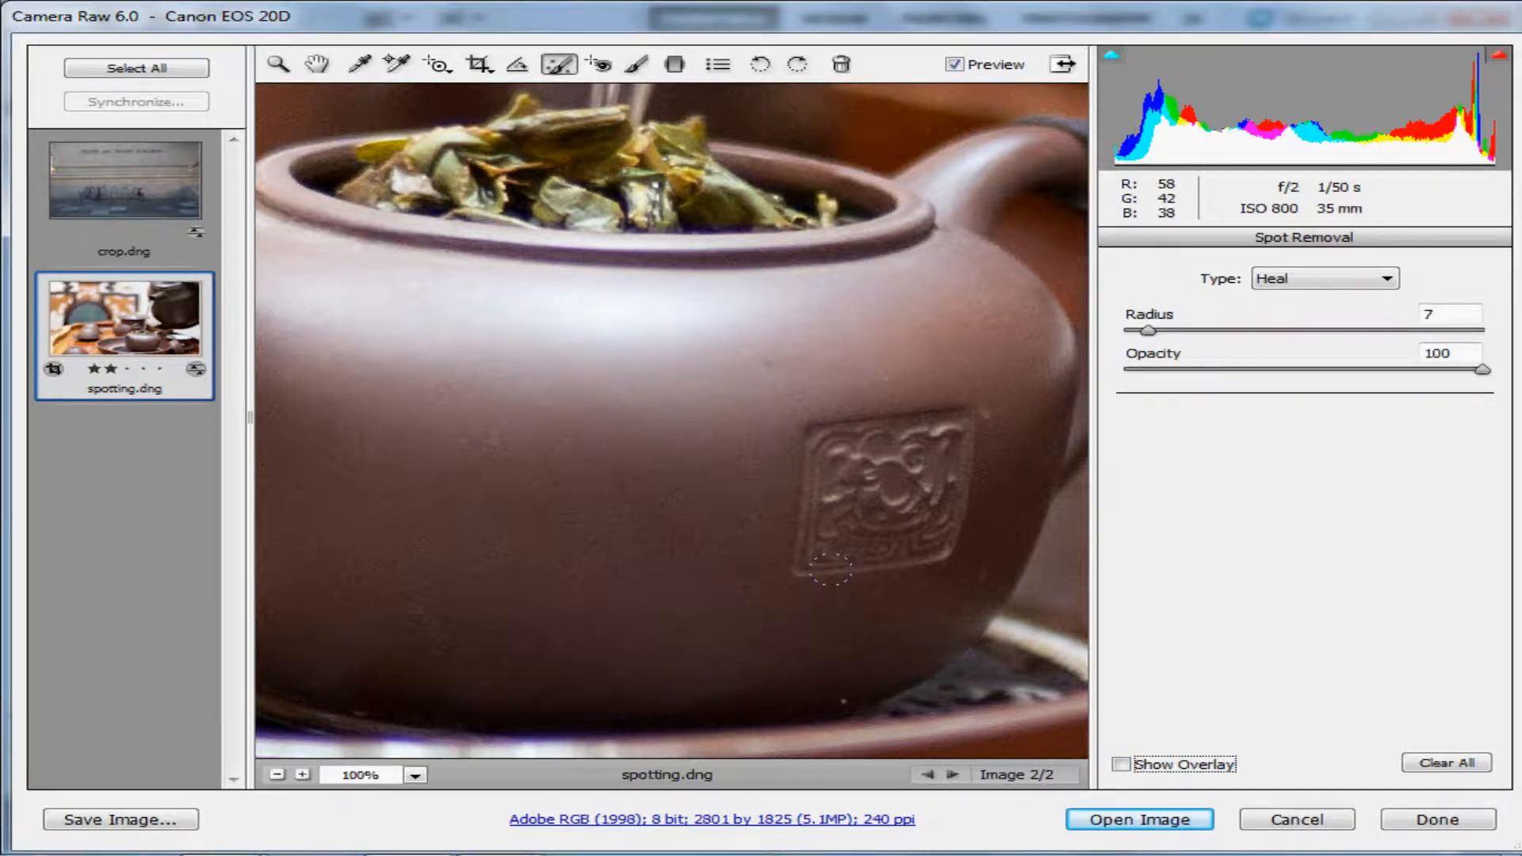
- Heal the inner part of the mark near the teapot lid's lower edge with radius 4, sampling clean clay above it, and hide the overlay
left_click(318, 63)
left_click_drag(886, 473, 403, 436)
left_click_drag(822, 494, 632, 418)
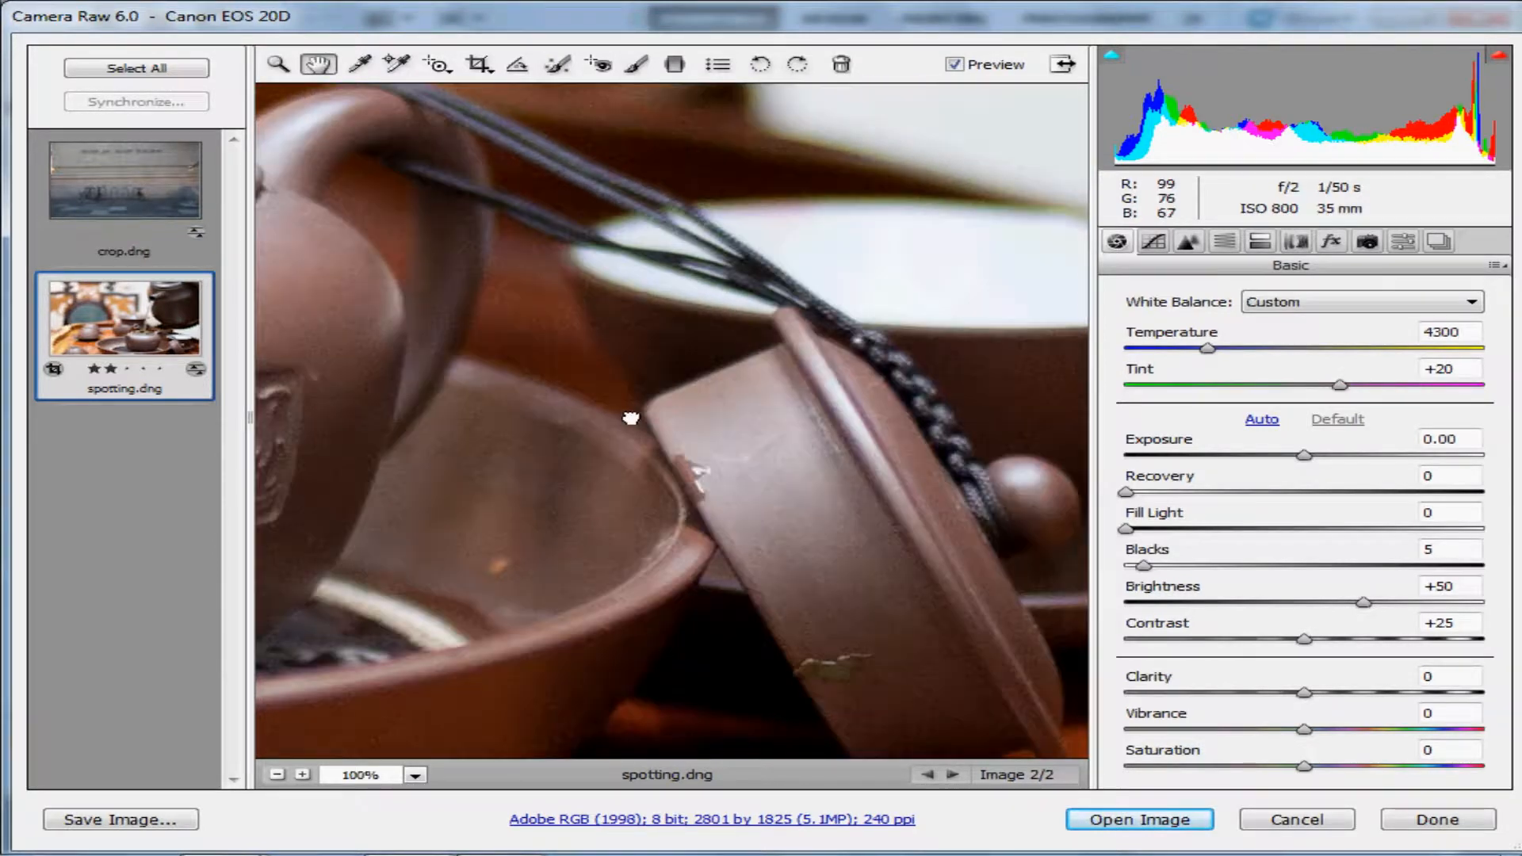
left_click_drag(805, 530, 765, 451)
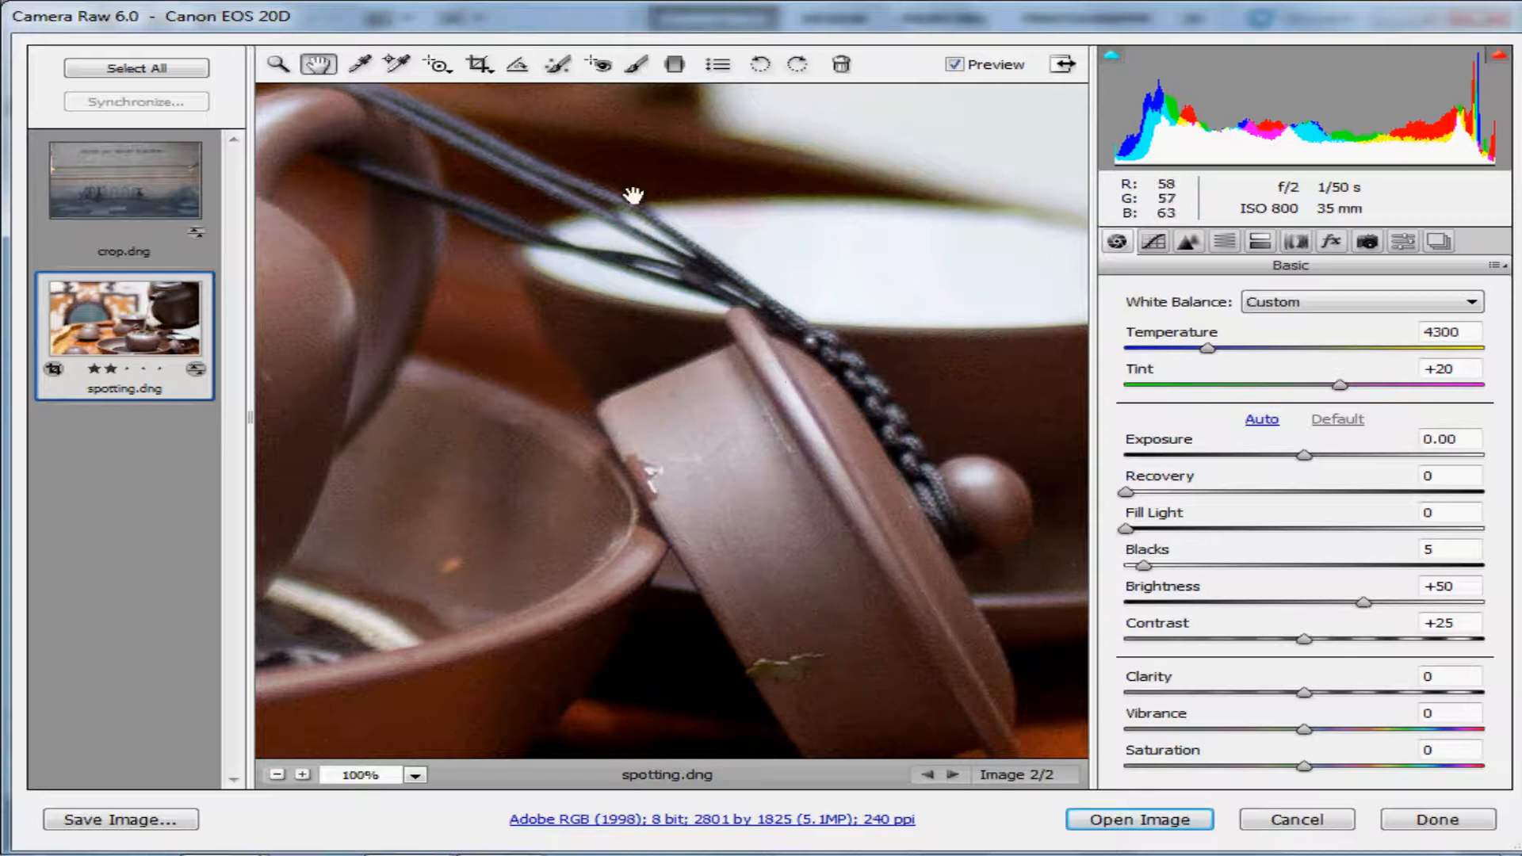
left_click(559, 64)
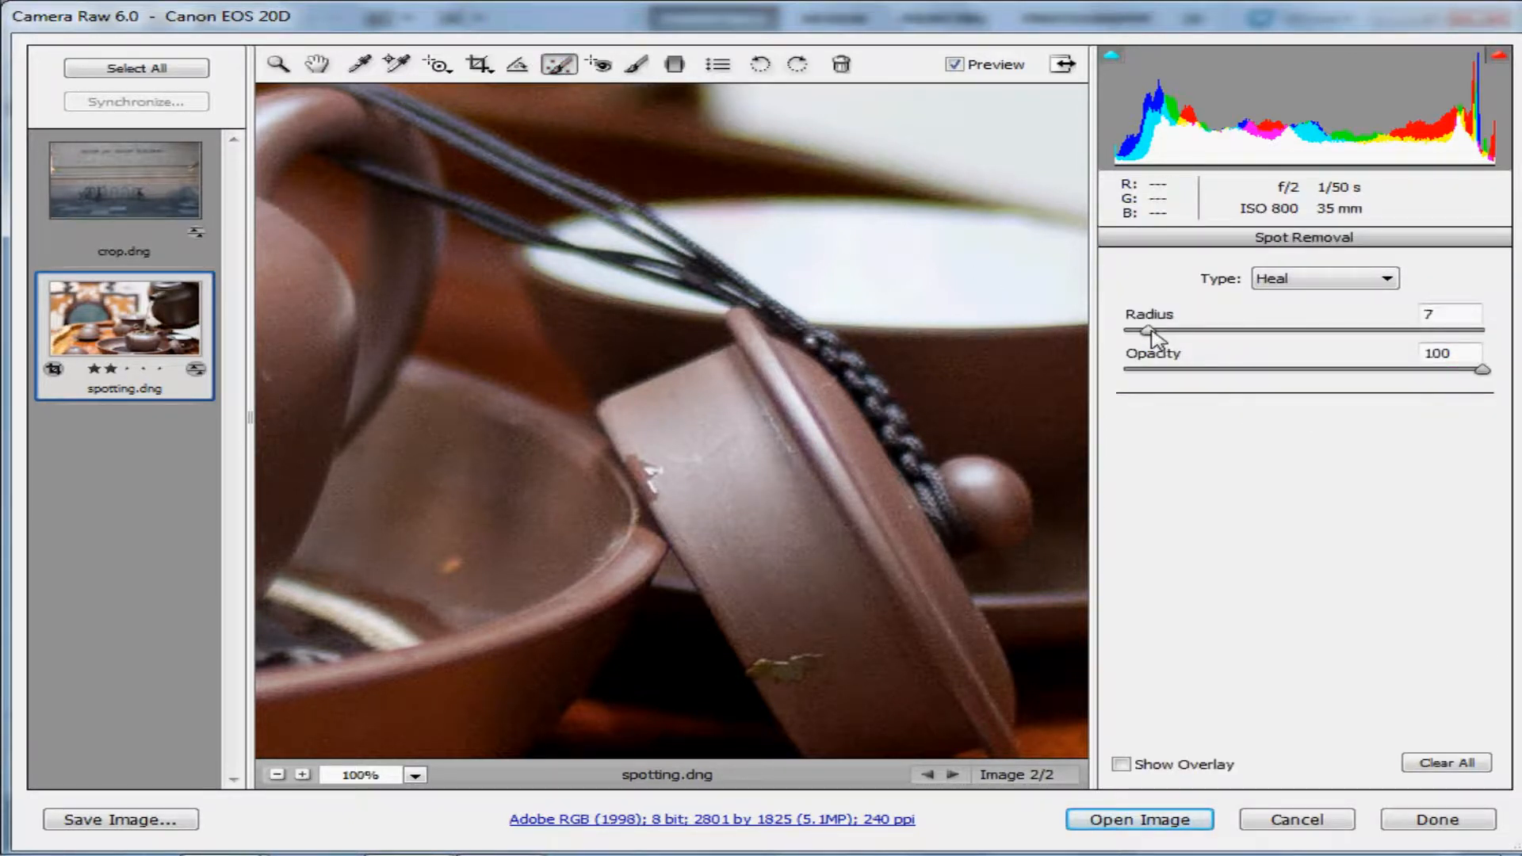
left_click_drag(1148, 331, 1139, 331)
left_click(1123, 766)
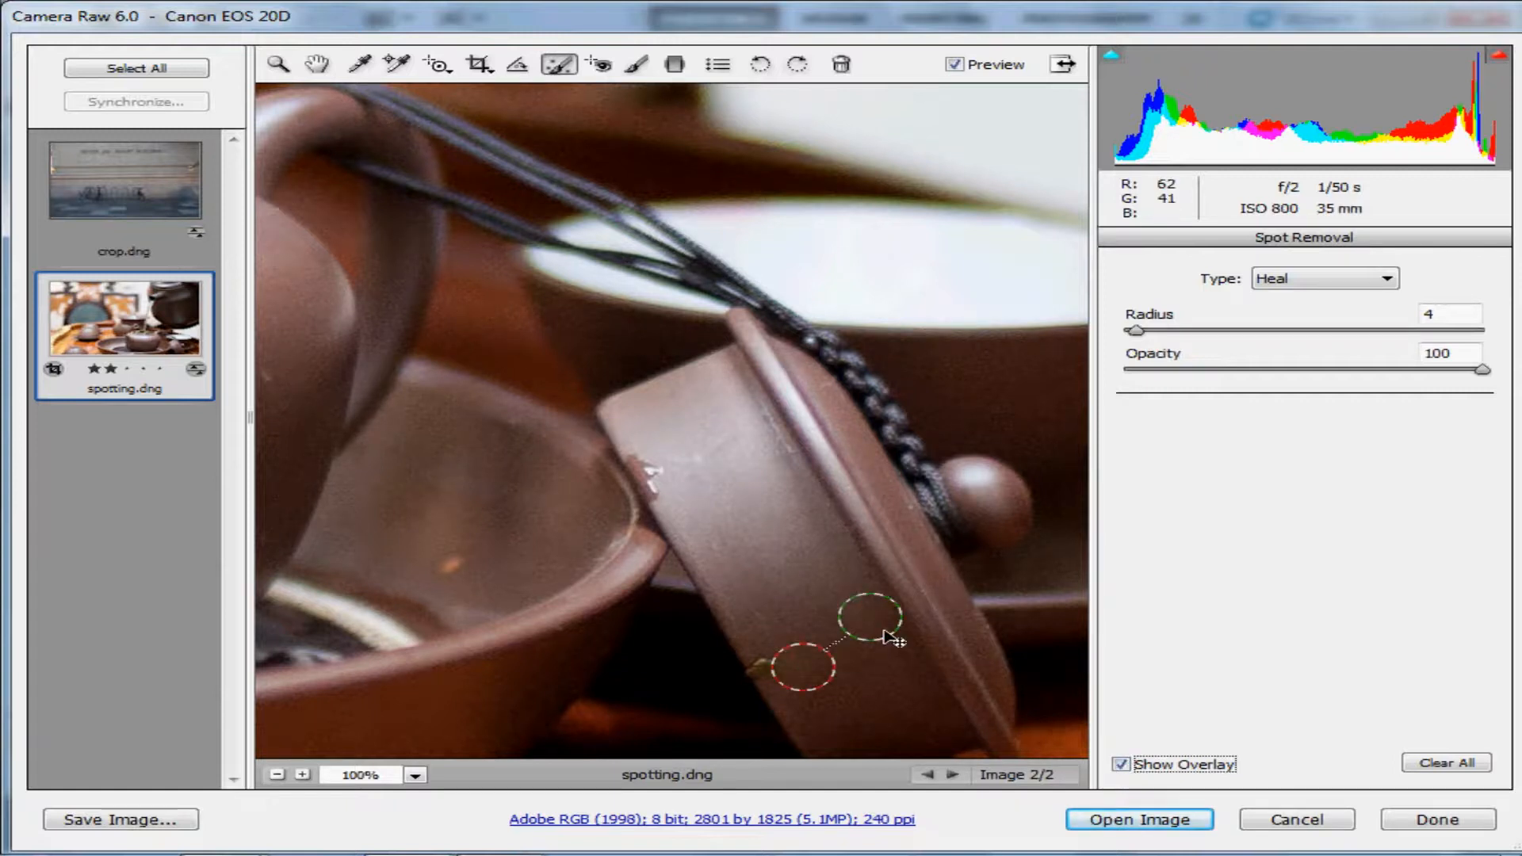
left_click_drag(871, 623, 772, 612)
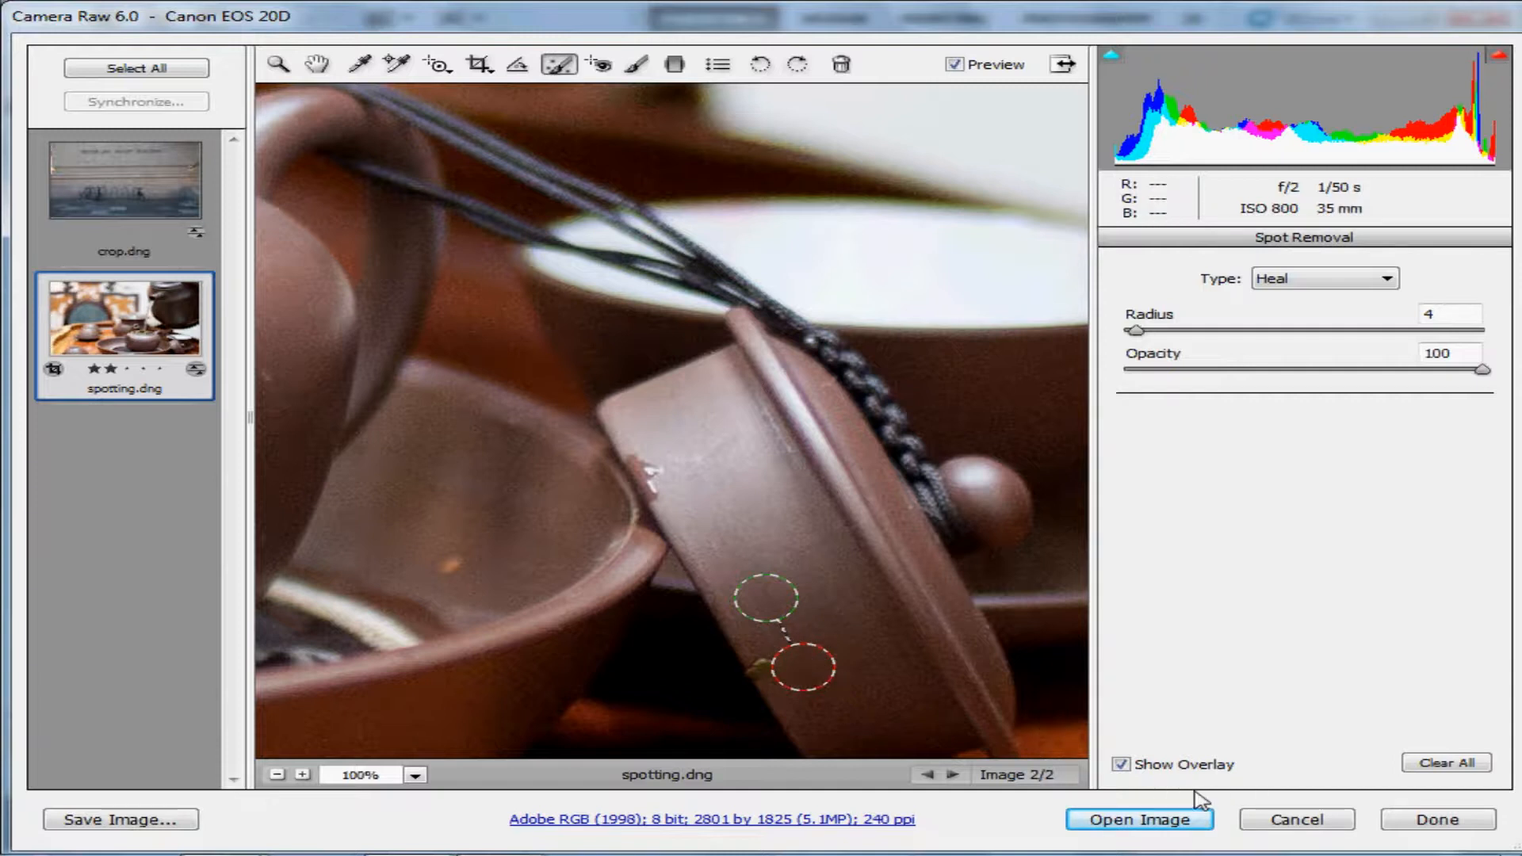
left_click(1123, 766)
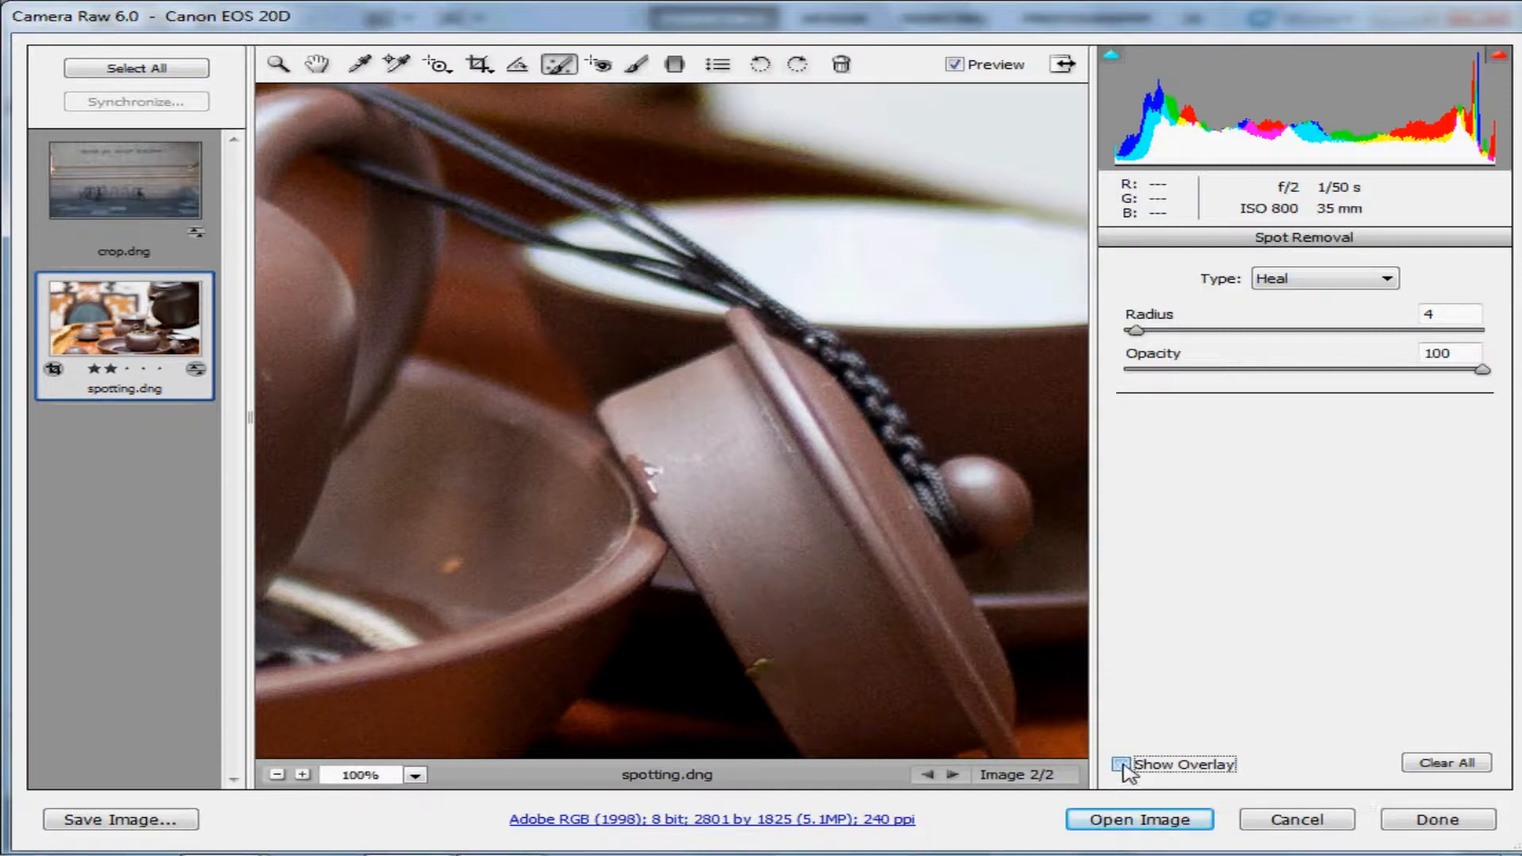
- Heal the remaining mark on the lid's dark edge with radius 4, sampling farther up the same edge, and hide the overlay
left_click(1142, 333)
left_click_drag(1142, 334, 1144, 334)
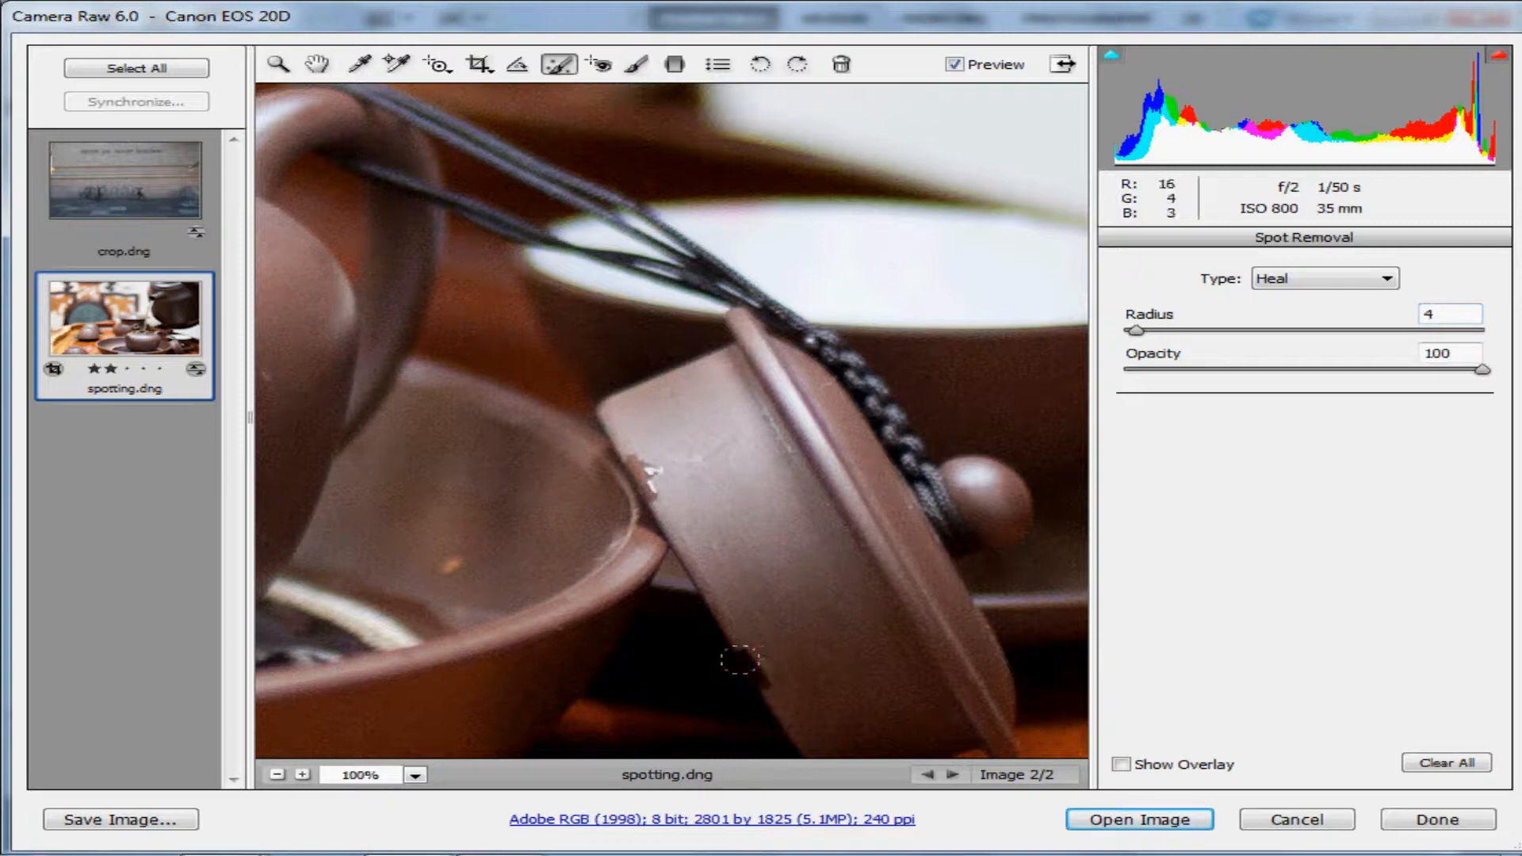
left_click(1122, 766)
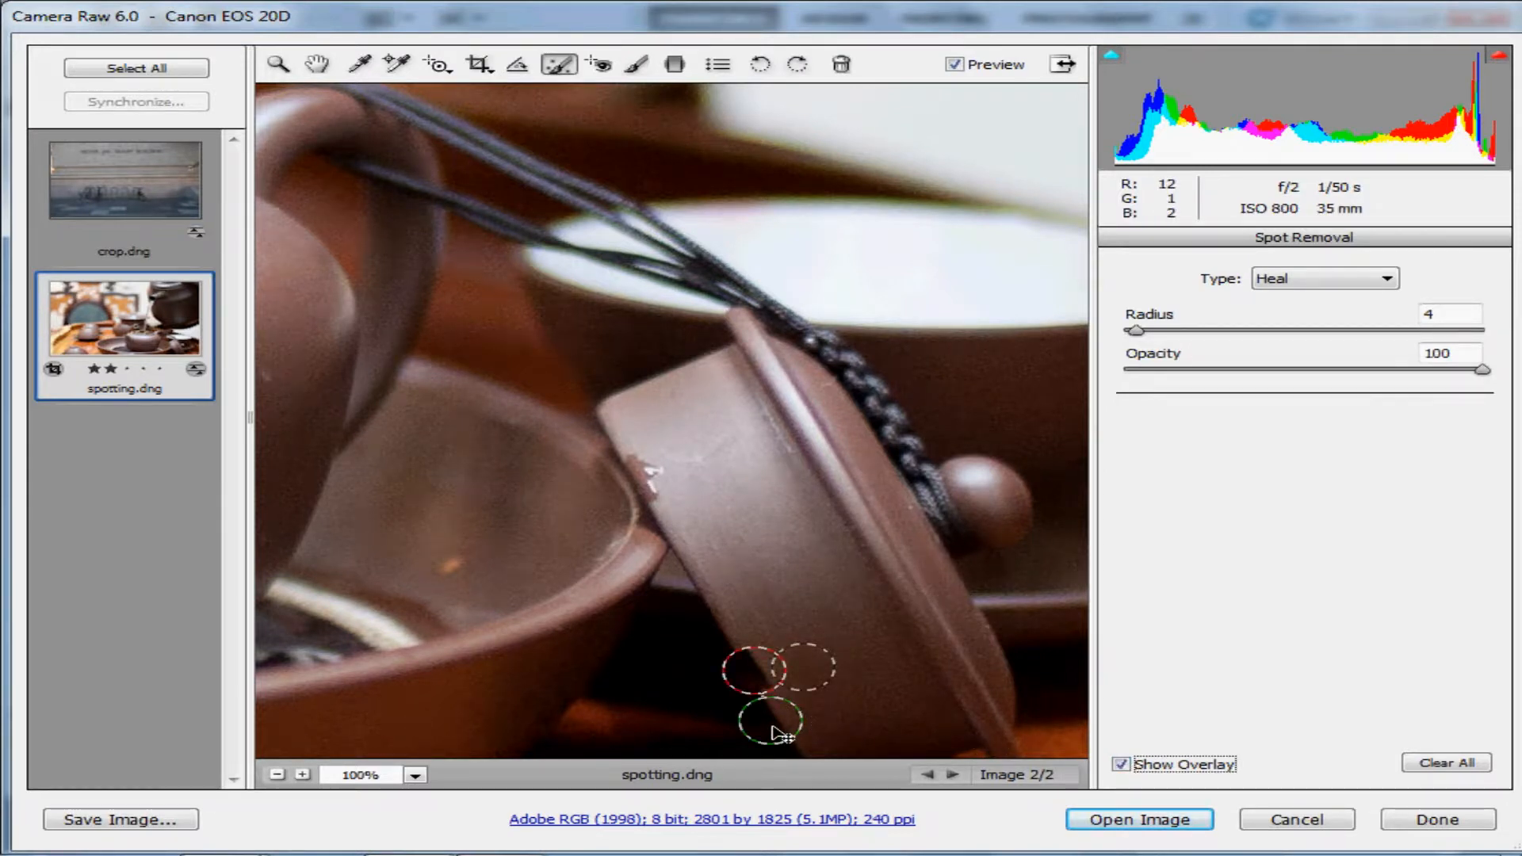
left_click_drag(773, 728, 726, 631)
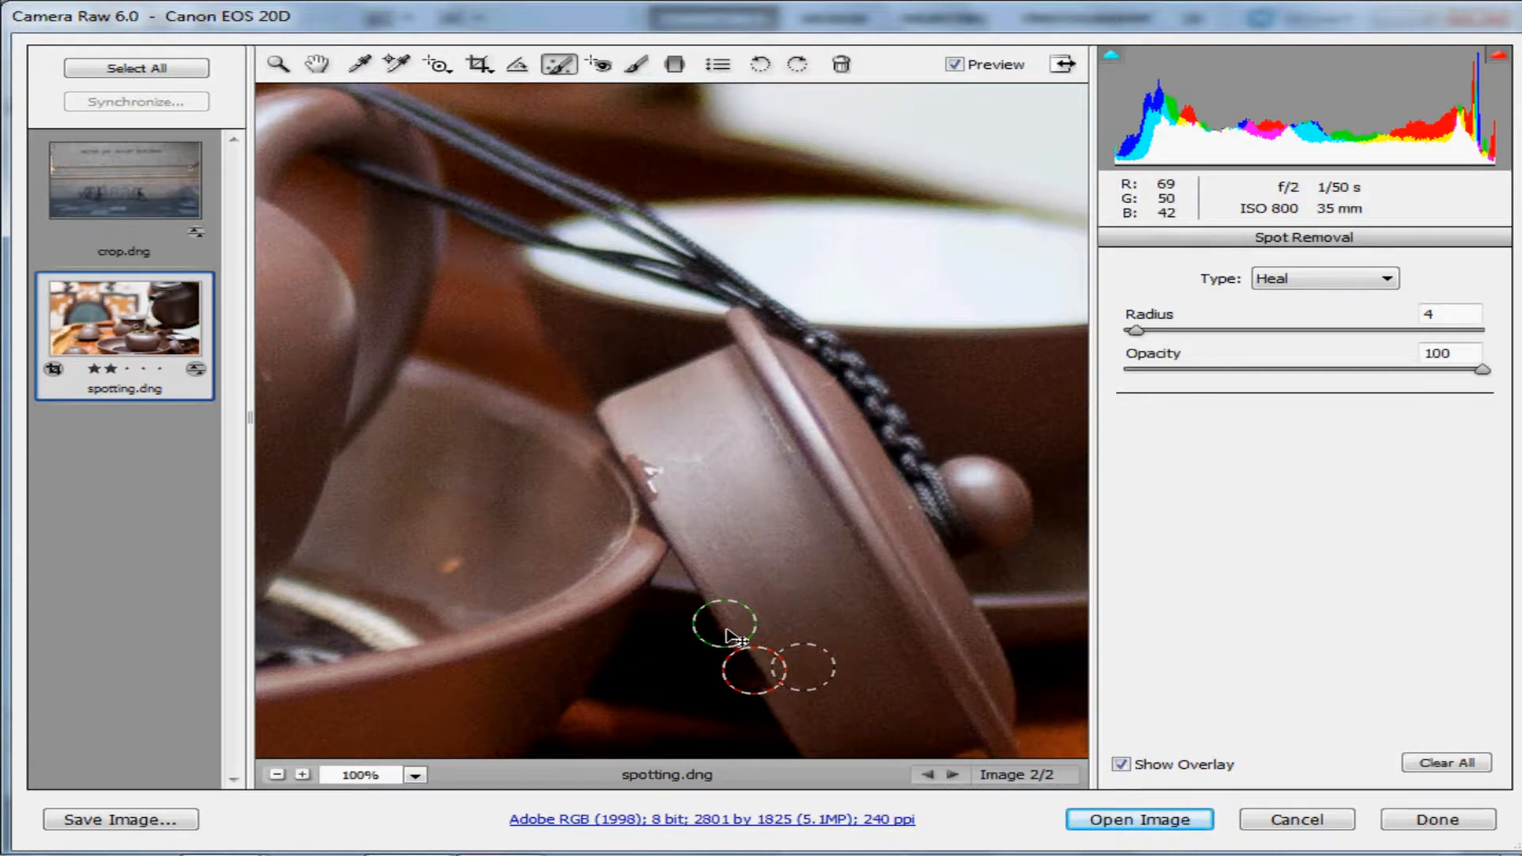
left_click(1120, 764)
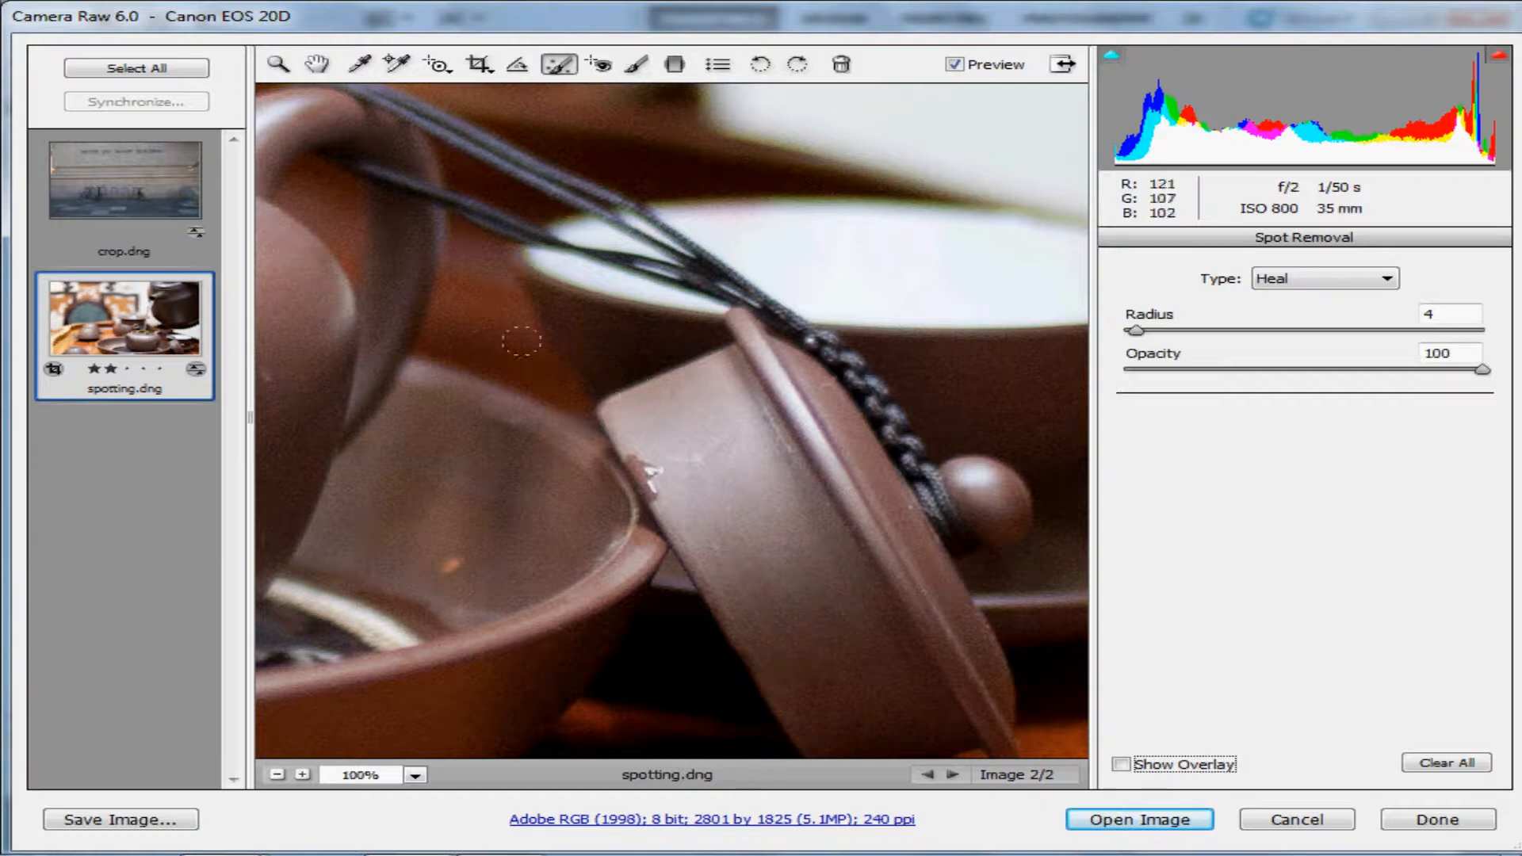
- Switch to crop.dng and examine the building facade at 33%, 25% and 12% zoom
left_click(171, 192)
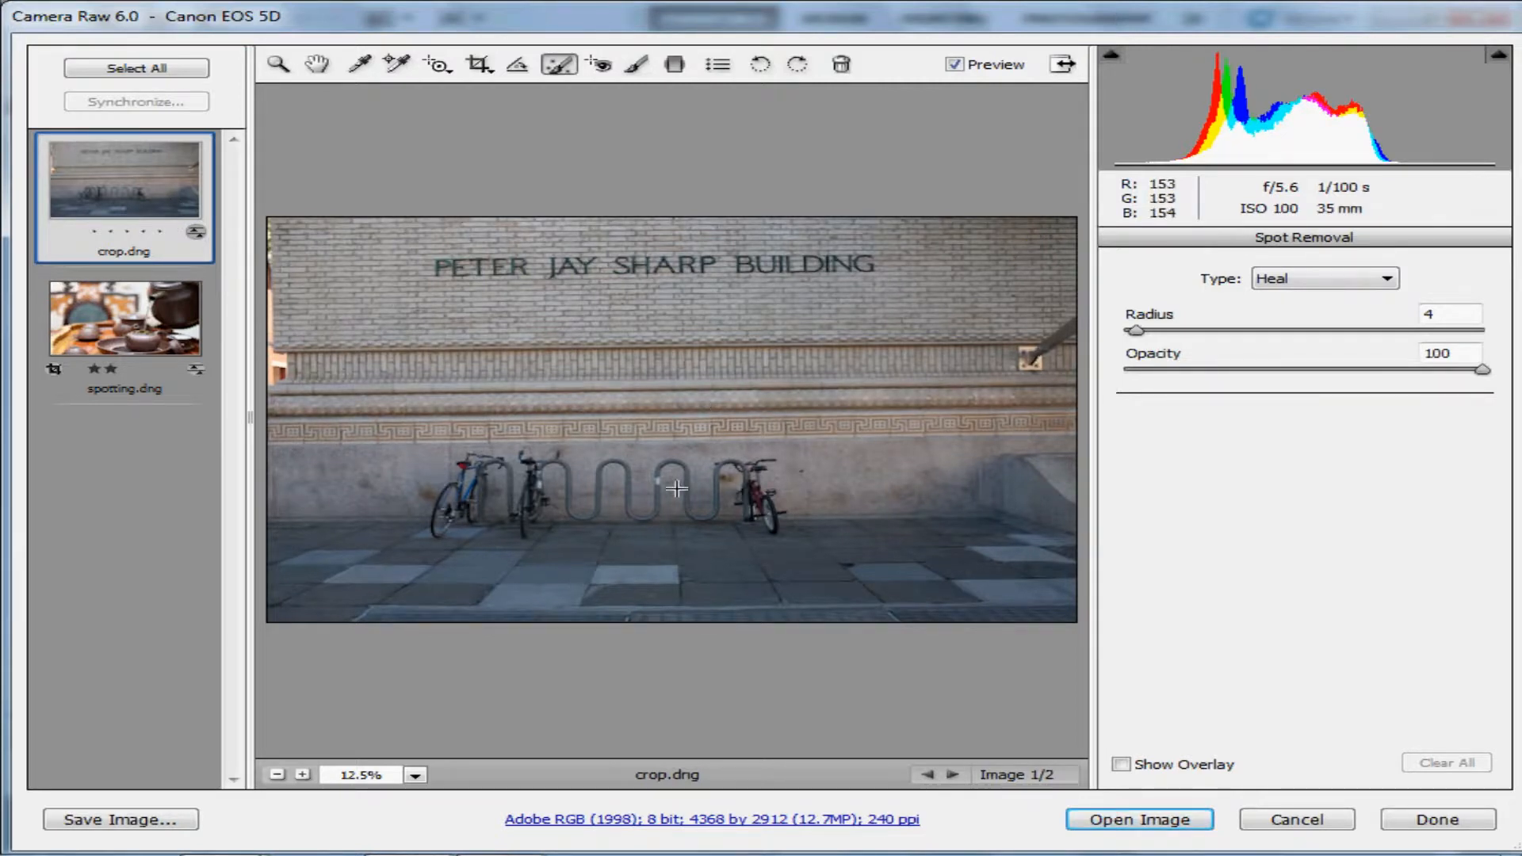
left_click(415, 777)
left_click(423, 551)
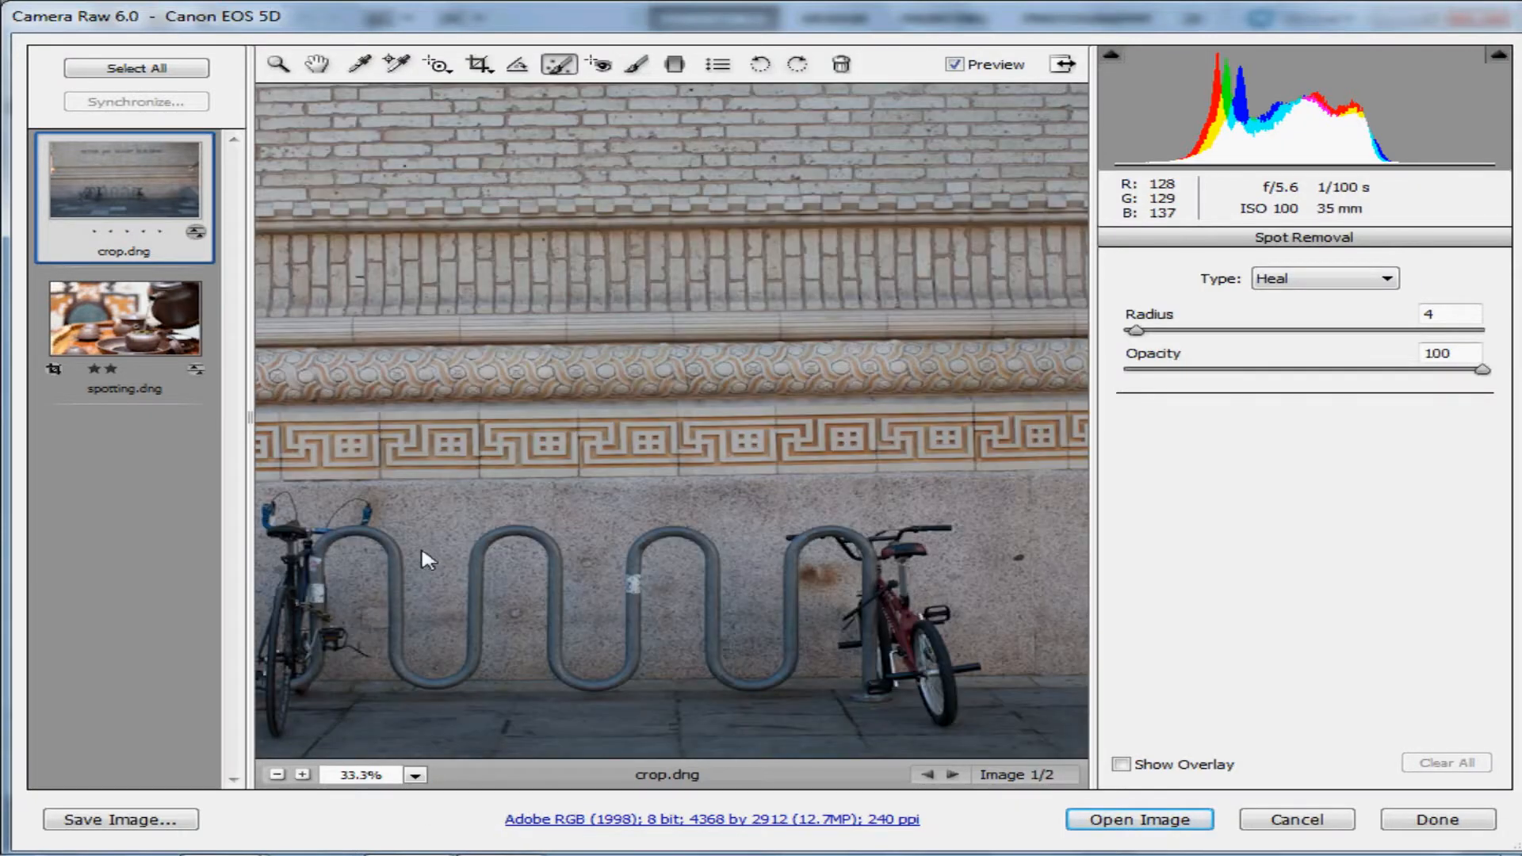
left_click(416, 777)
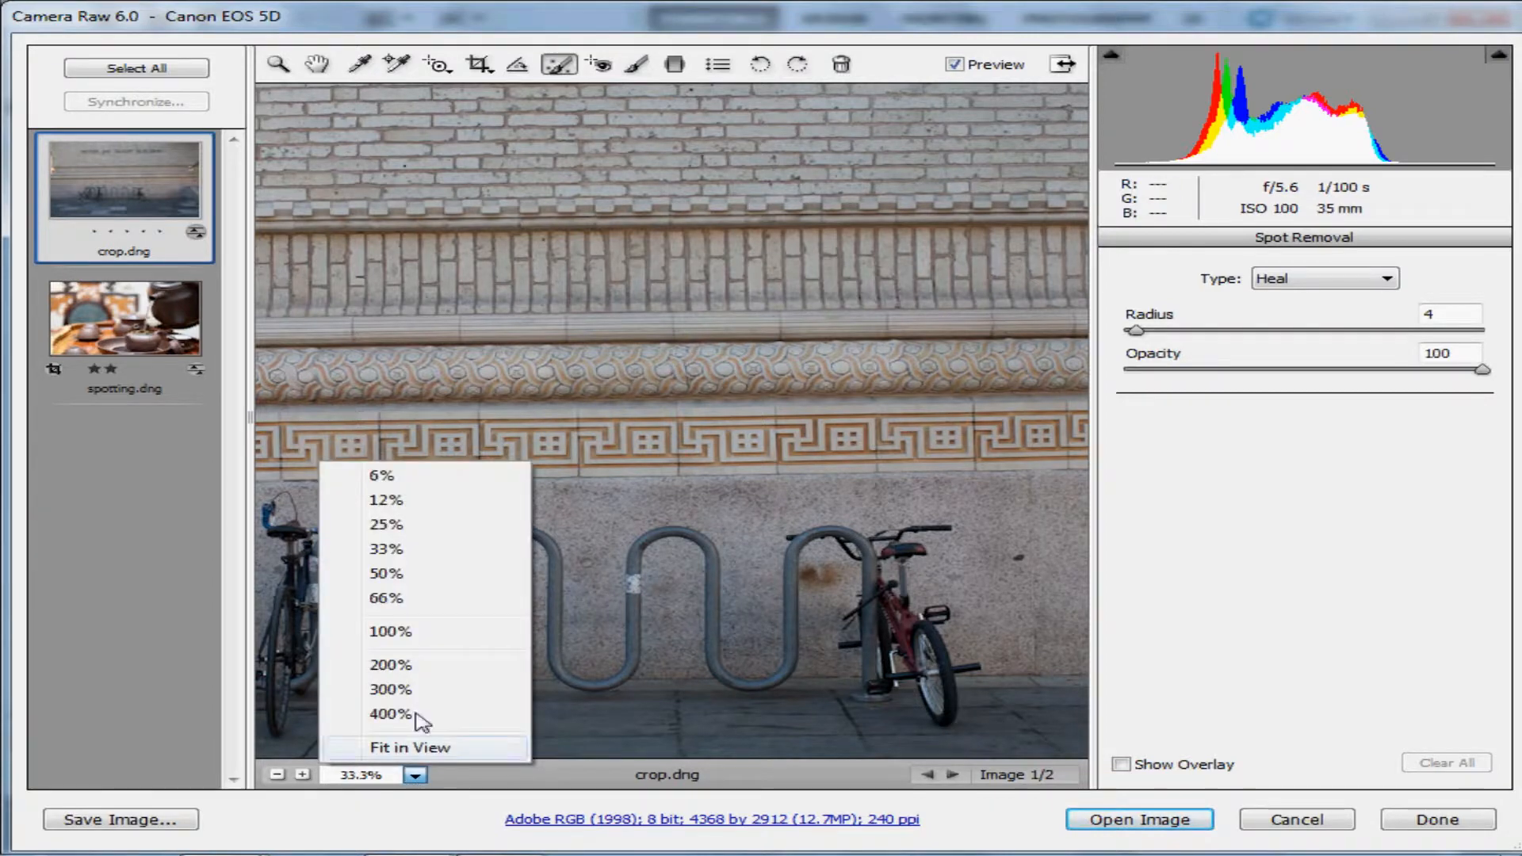
left_click(412, 527)
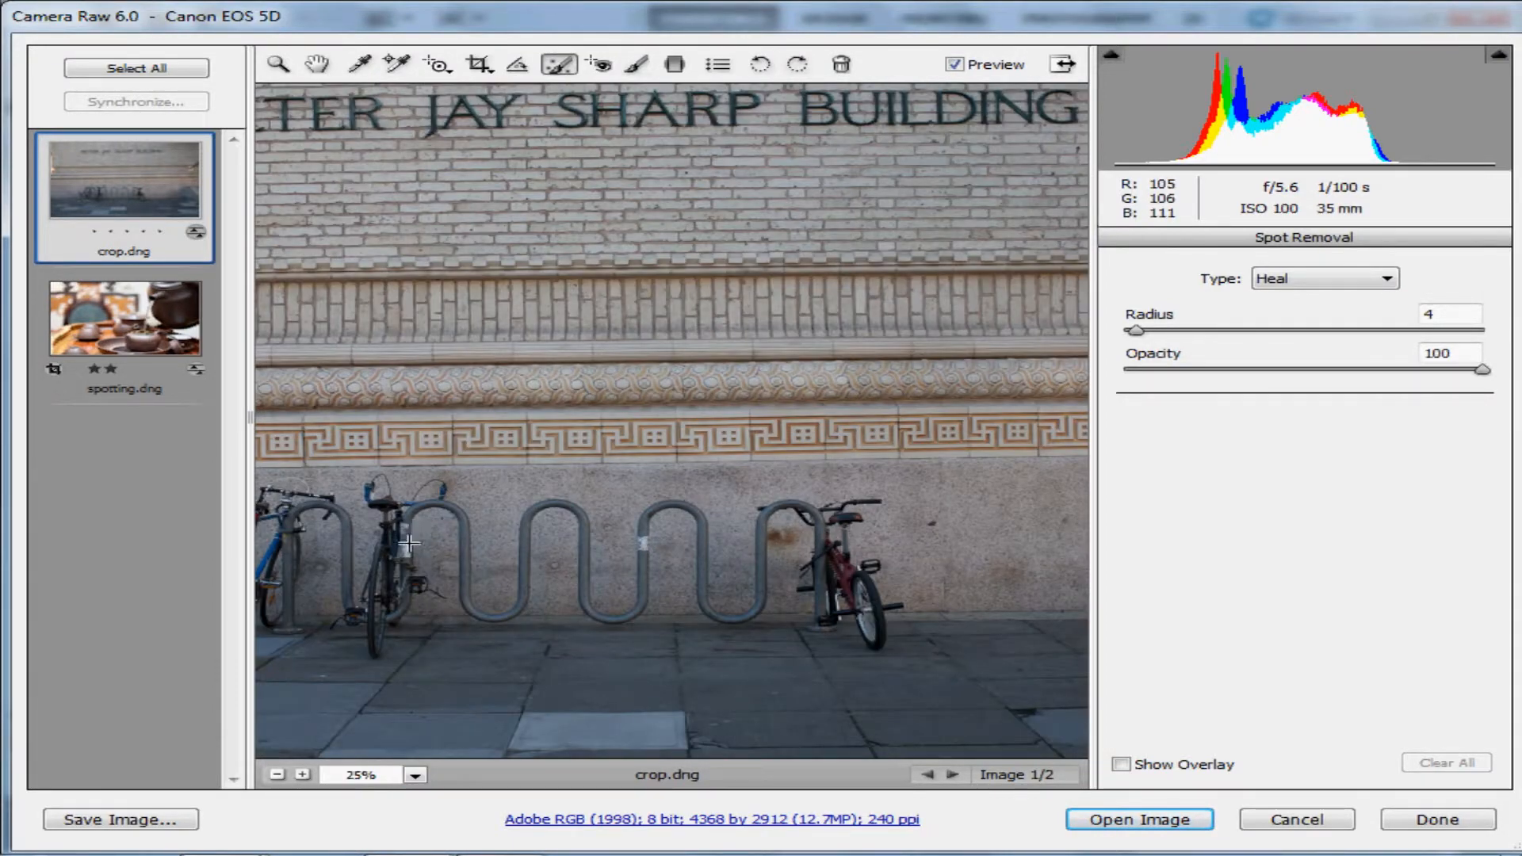
left_click(416, 775)
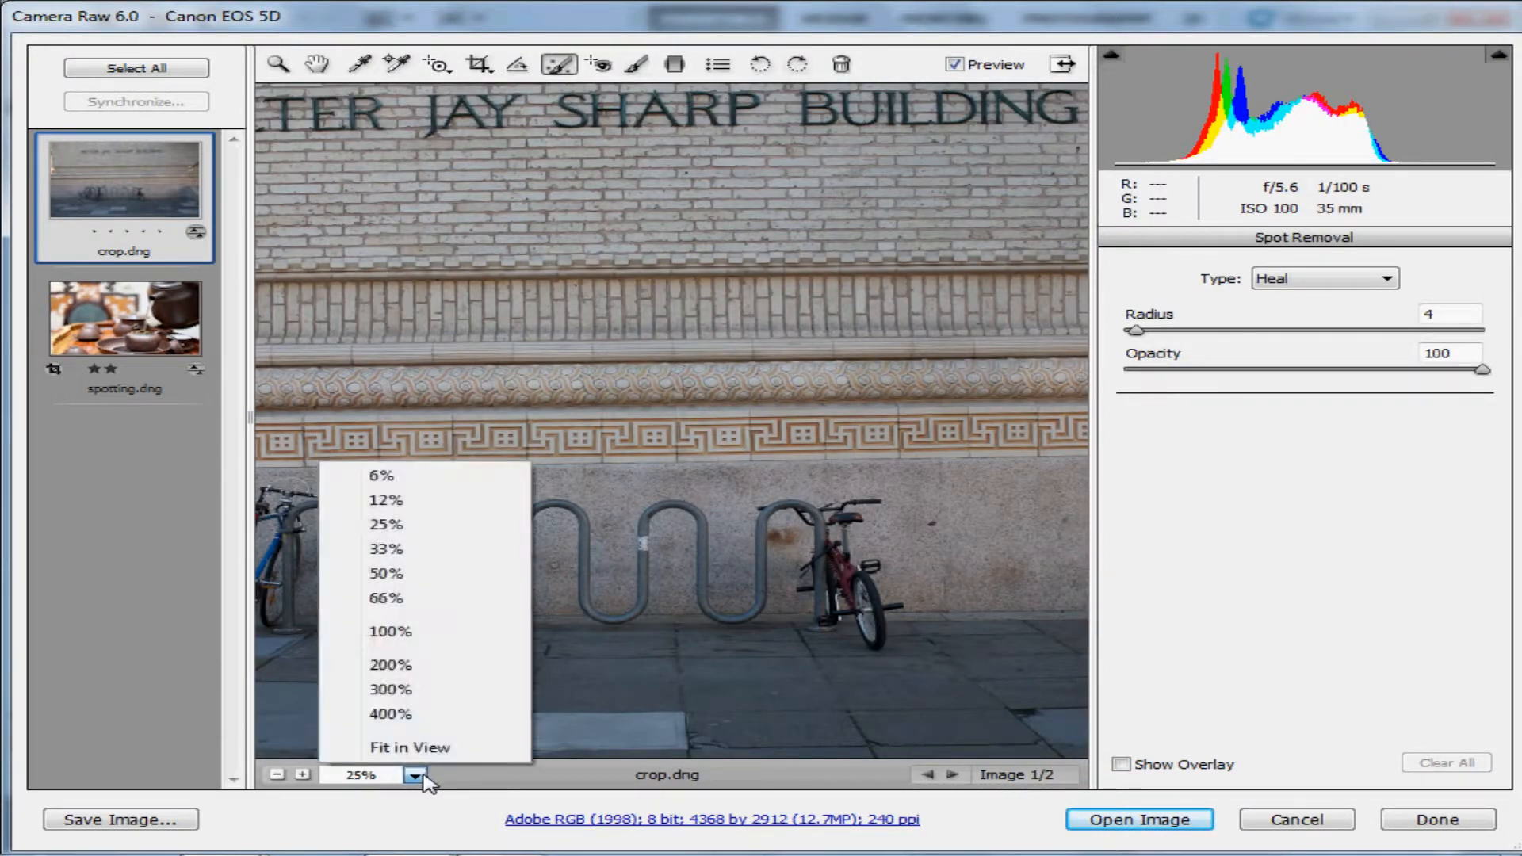
left_click(416, 504)
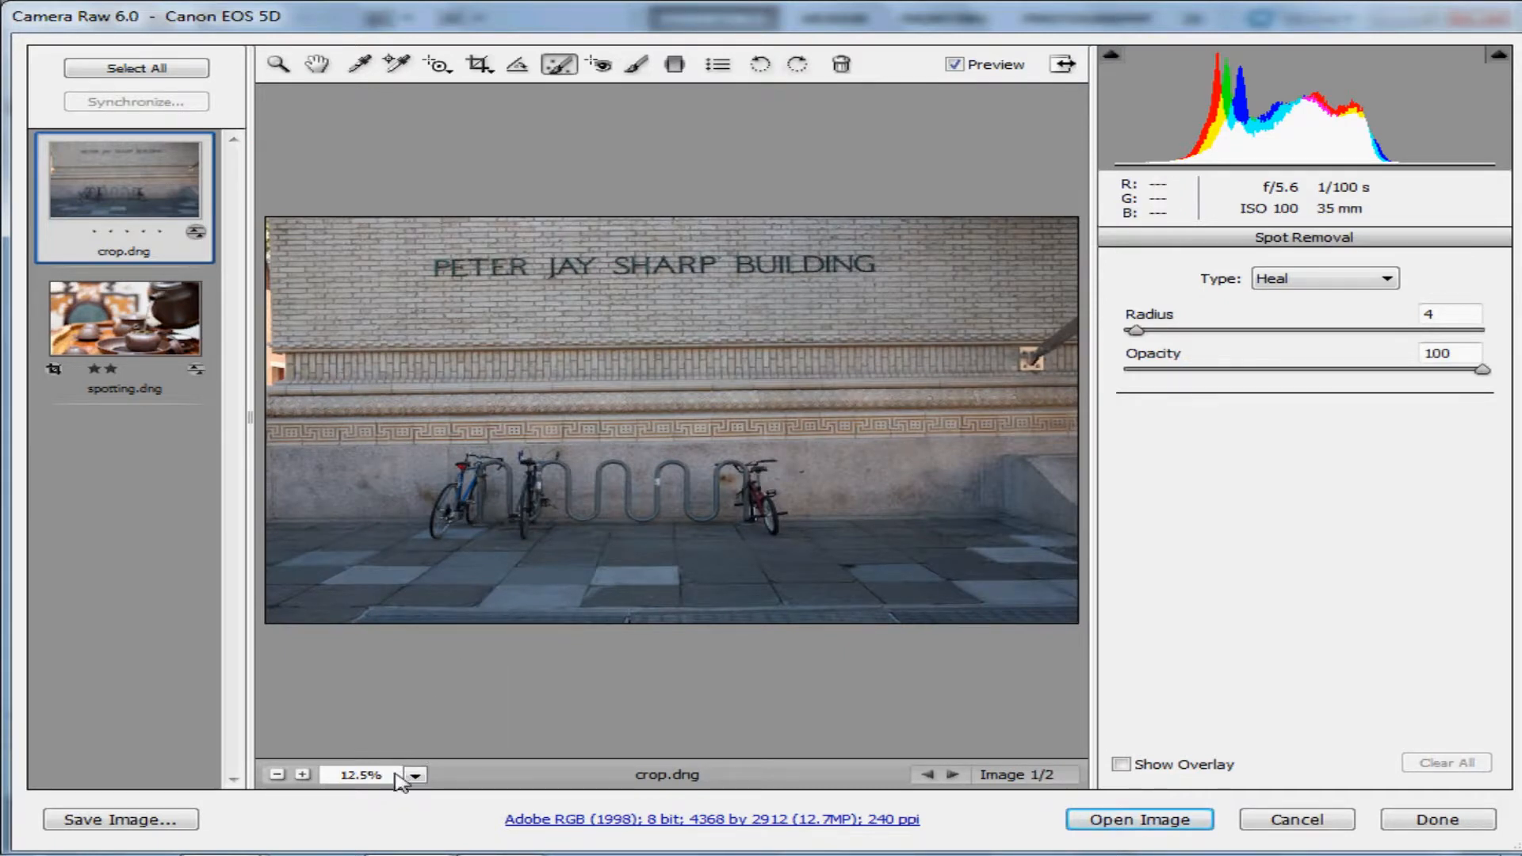
key("ctrl+plus")
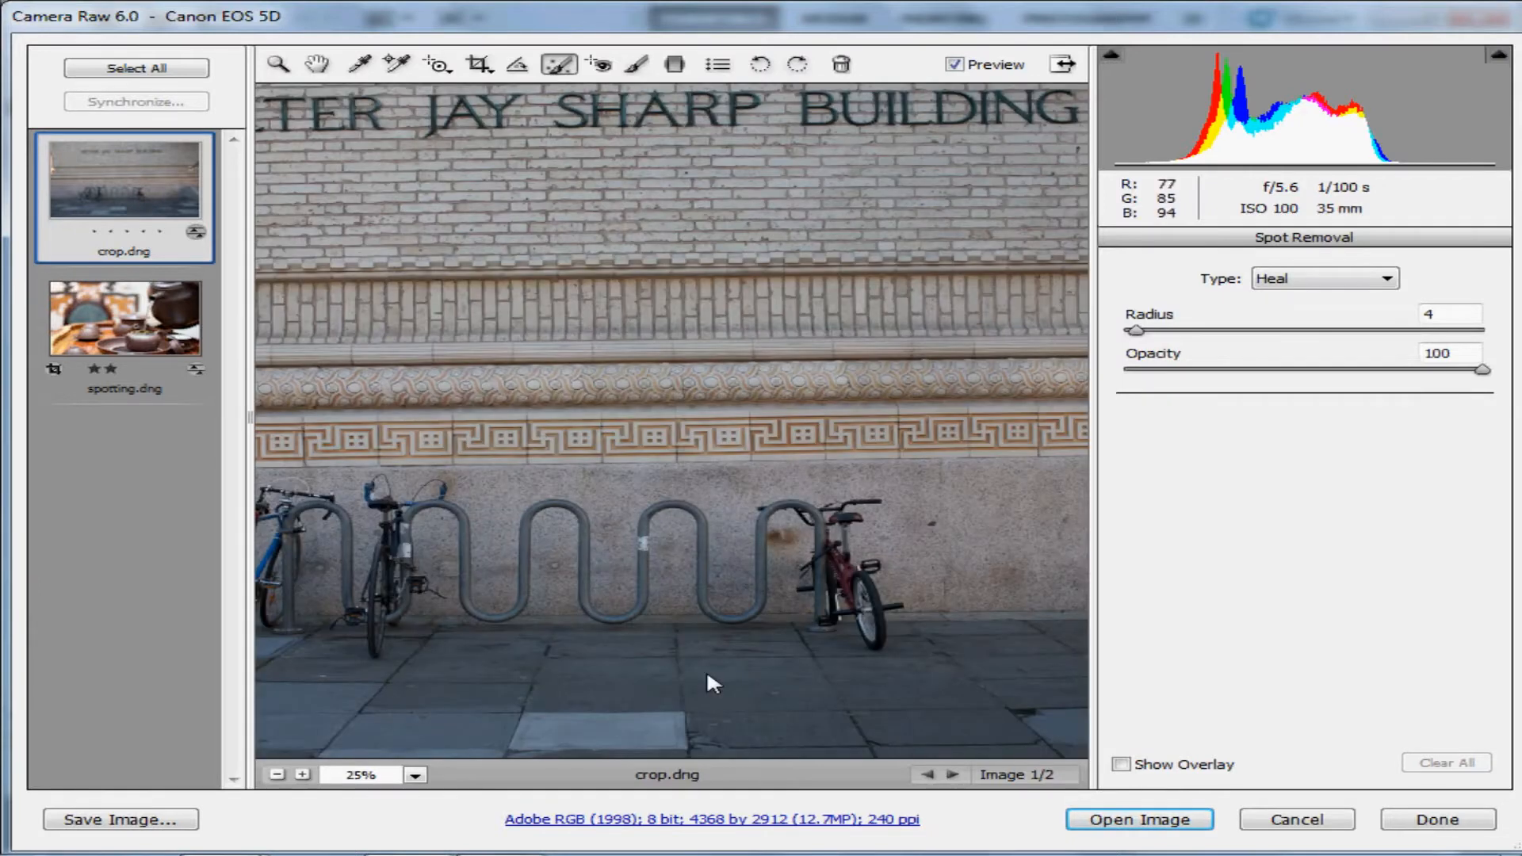
key("ctrl+minus")
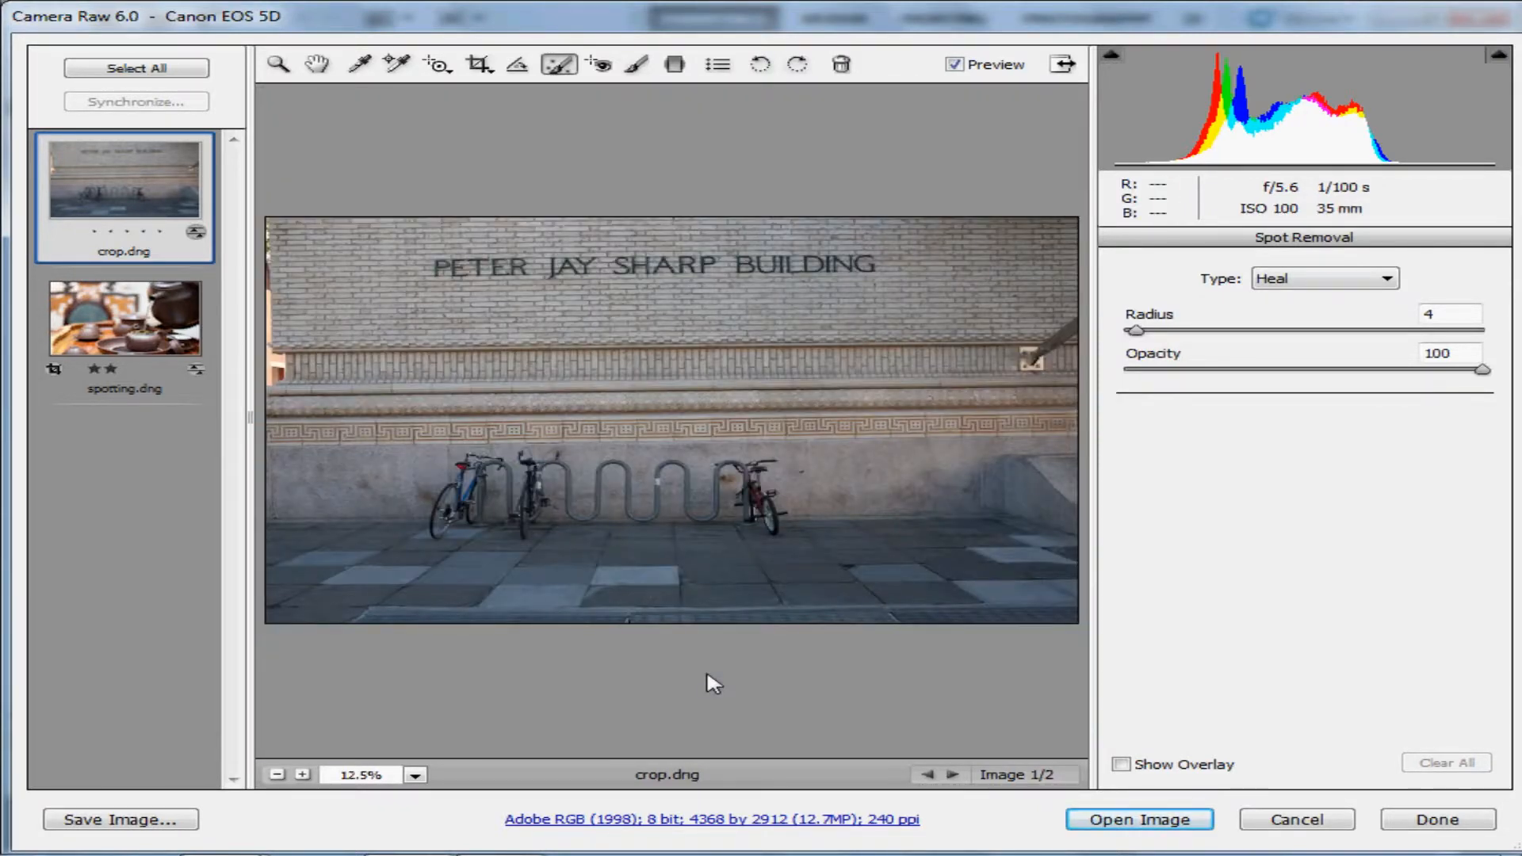
left_click(478, 66)
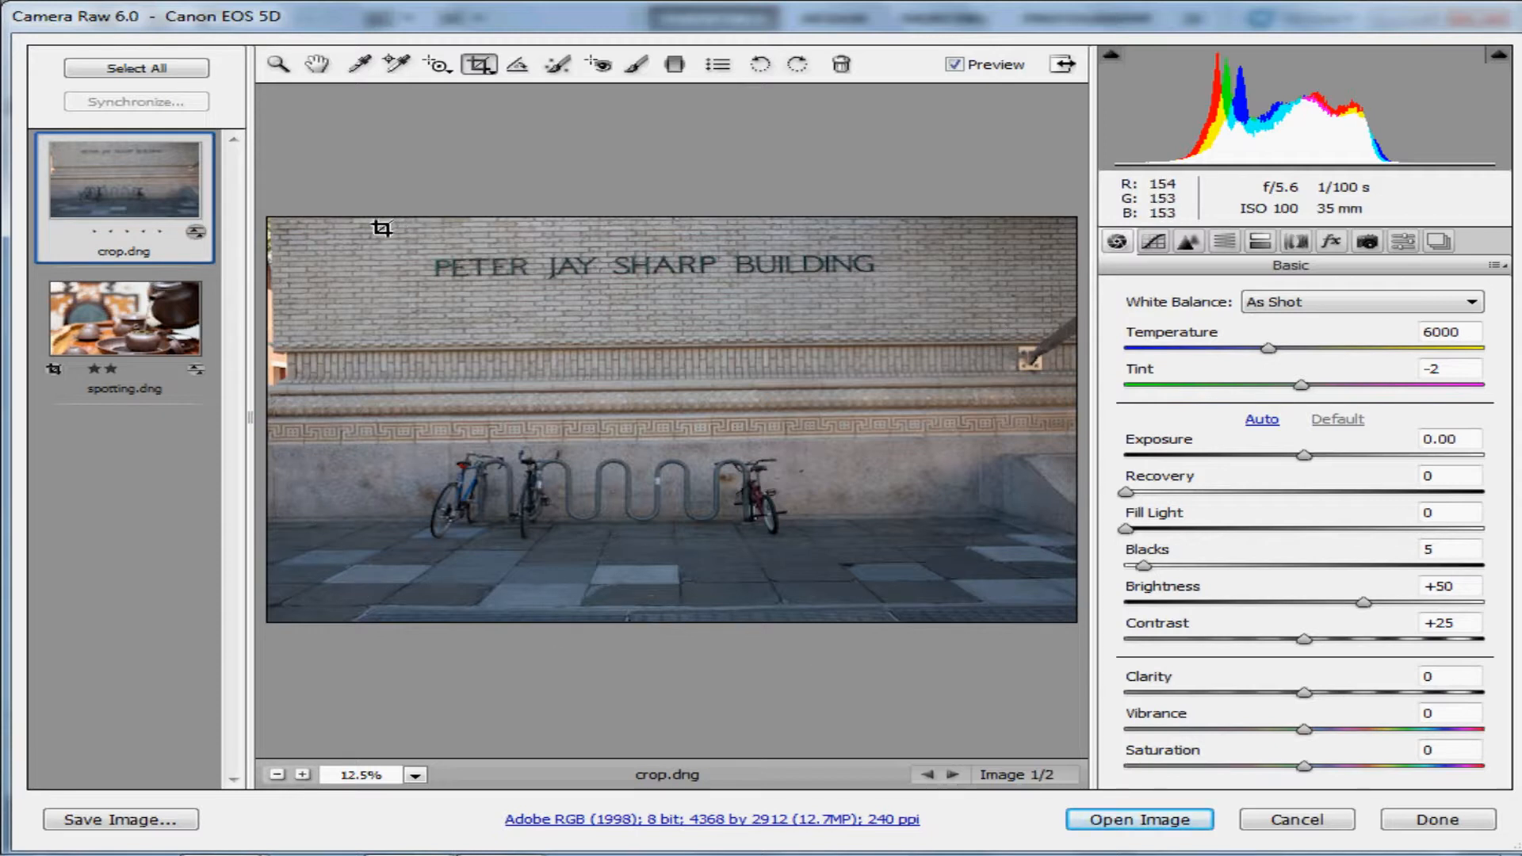
left_click_drag(385, 228, 987, 587)
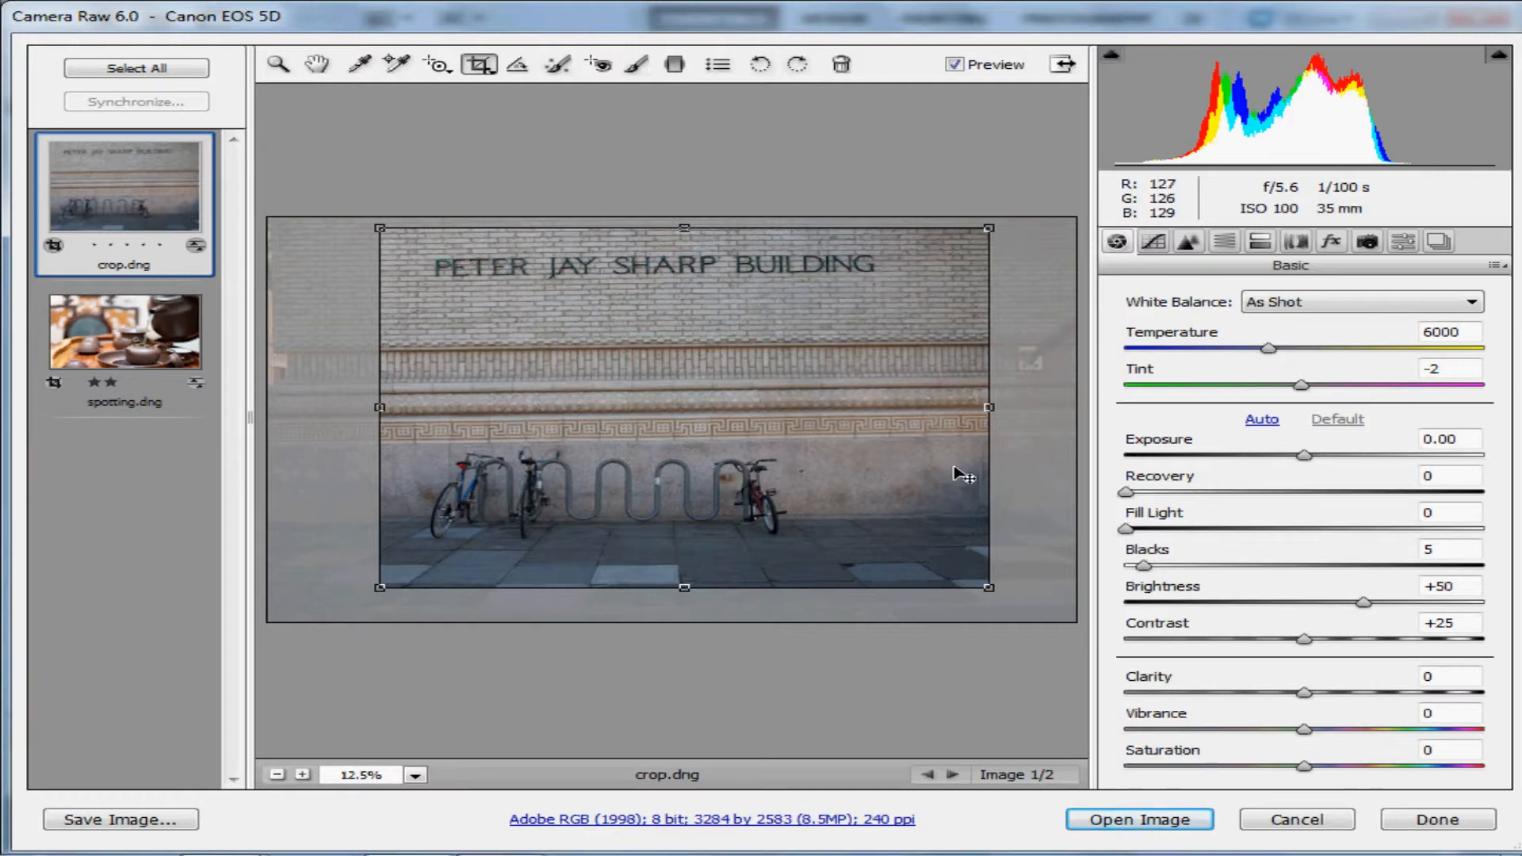
key("Escape")
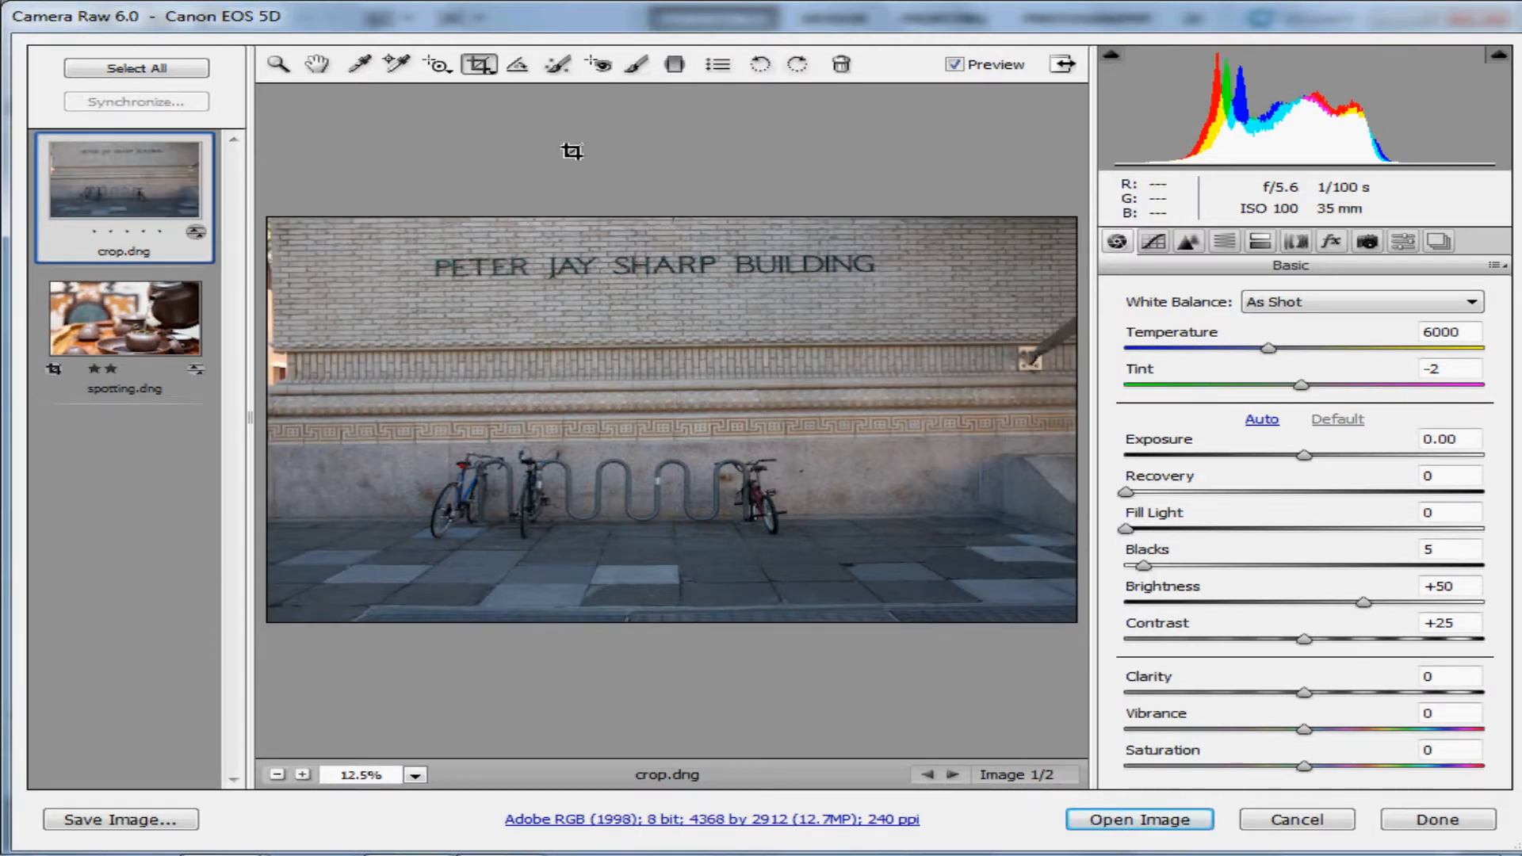
- Try to straighten crop.dng along the horizontal brick line just above the cornice, and discard the resulting crop frame
left_click(525, 71)
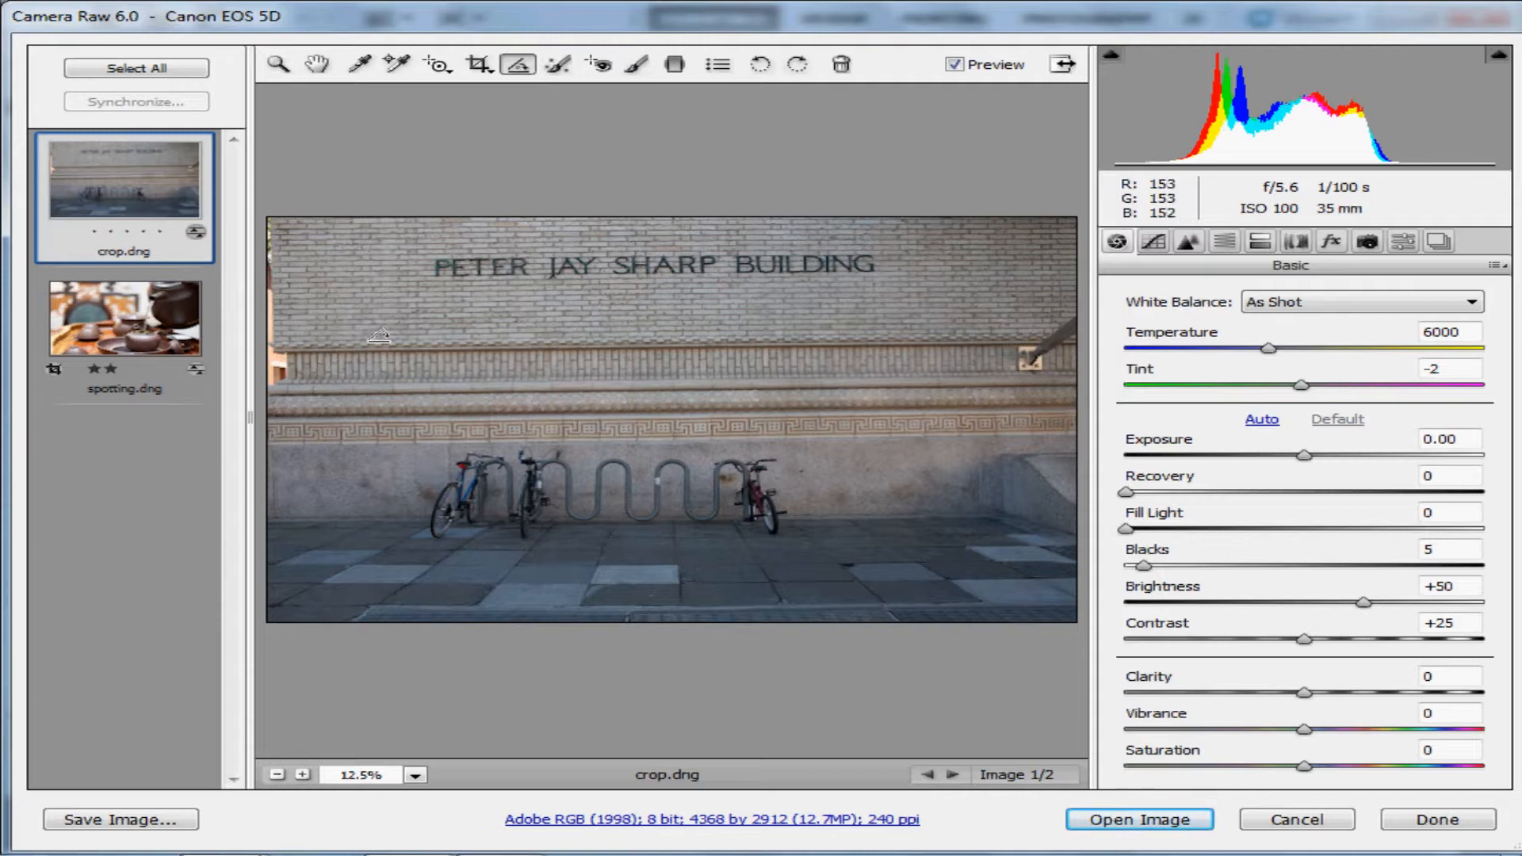
left_click(415, 777)
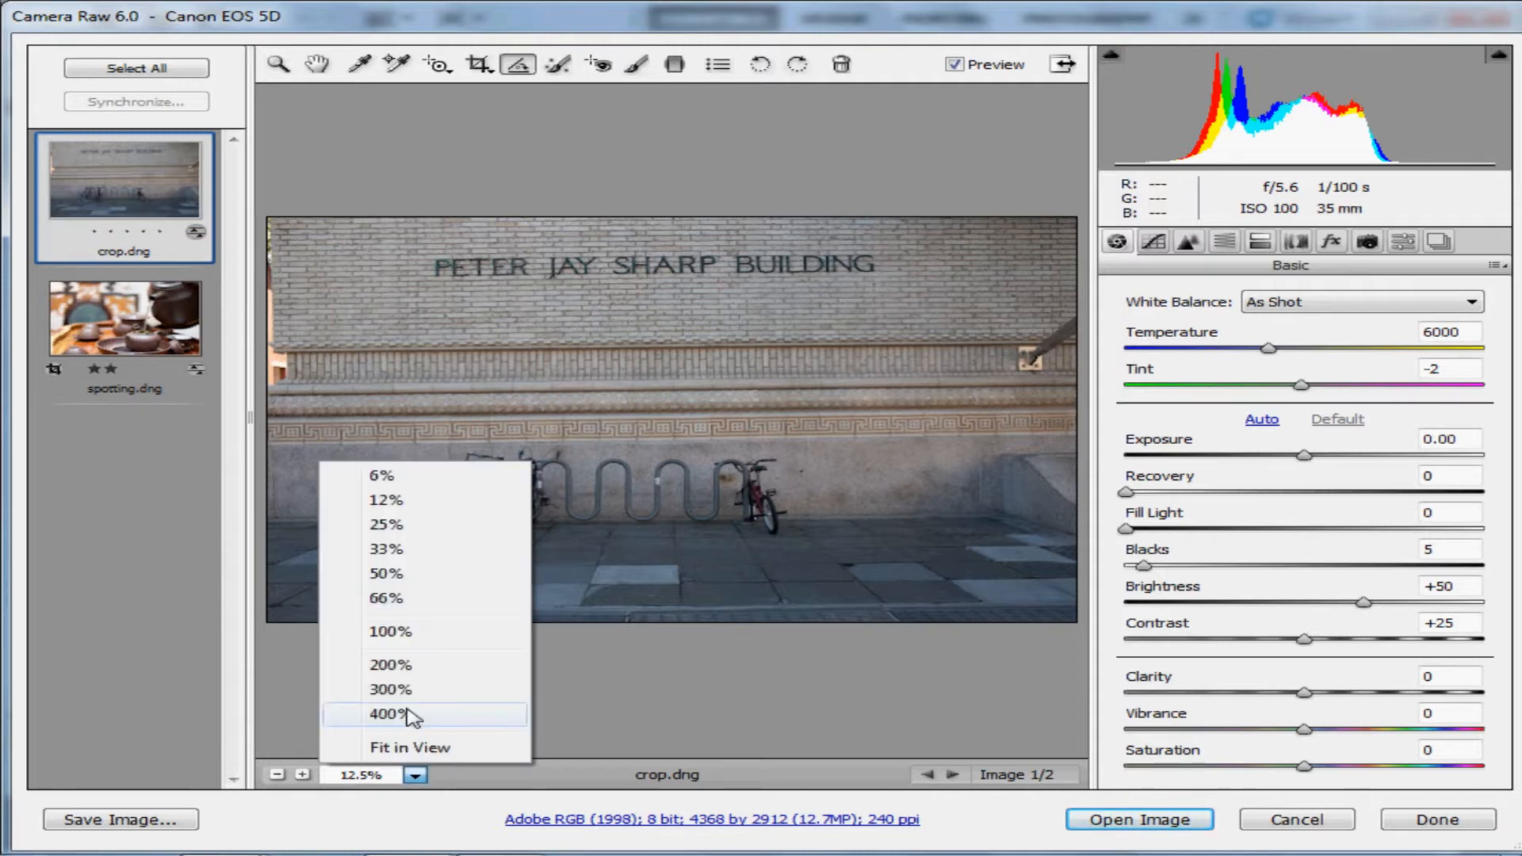
left_click(405, 524)
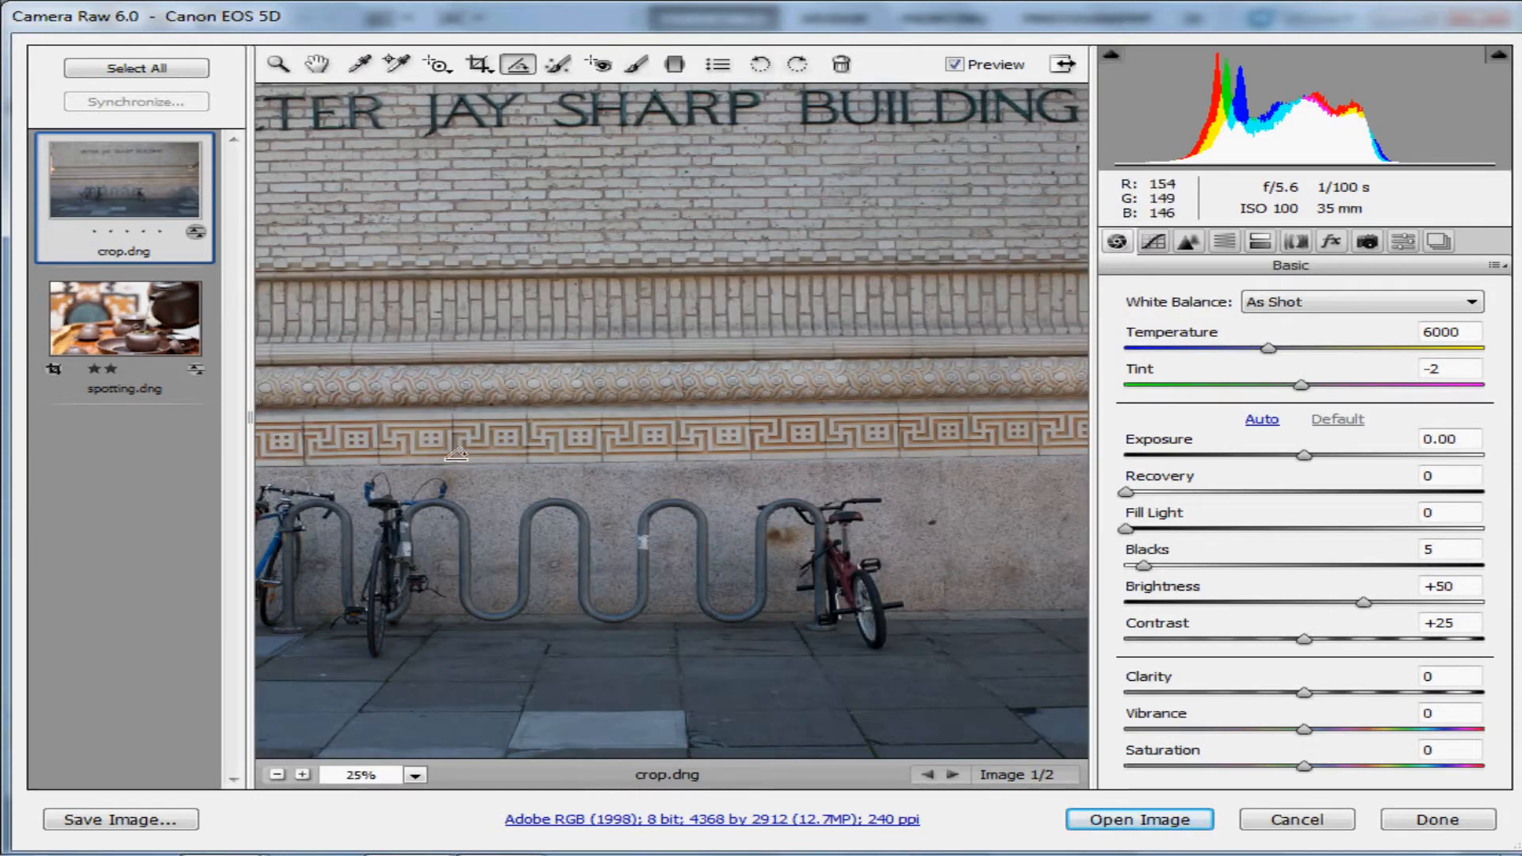
left_click(385, 776)
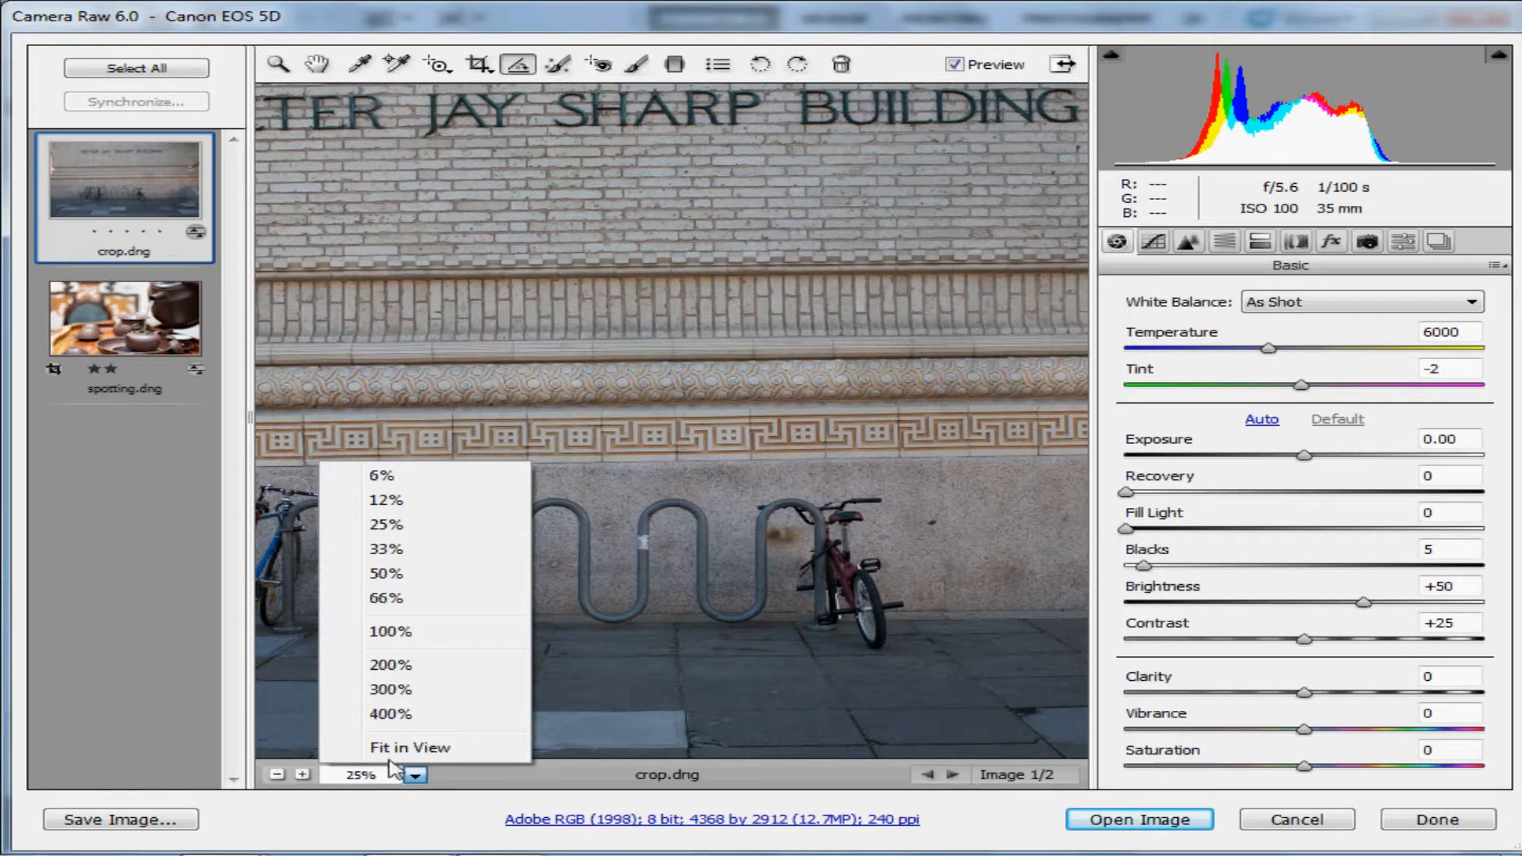
left_click(399, 747)
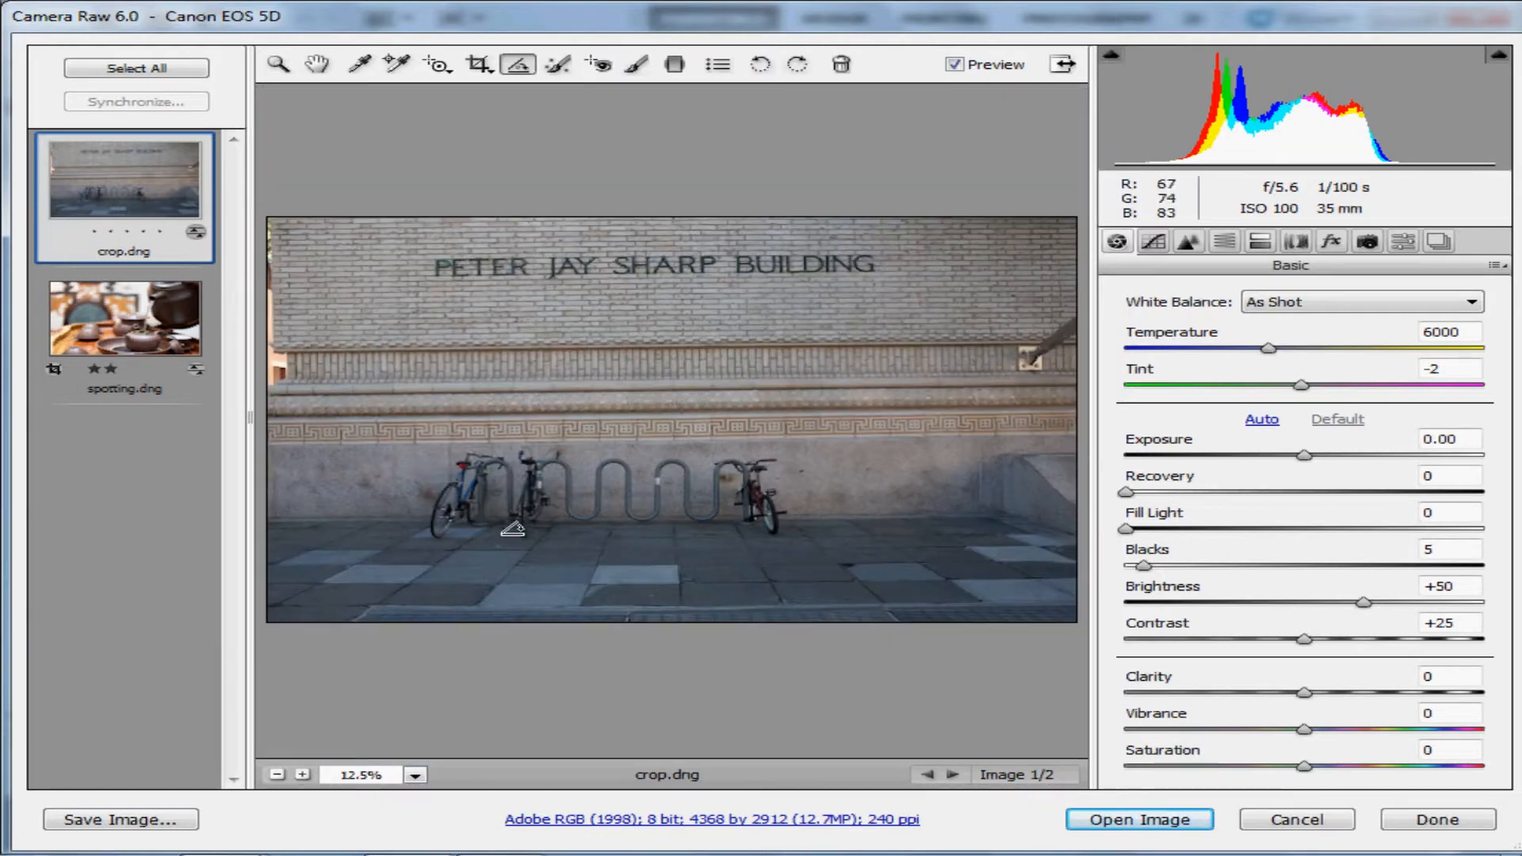
left_click(303, 777)
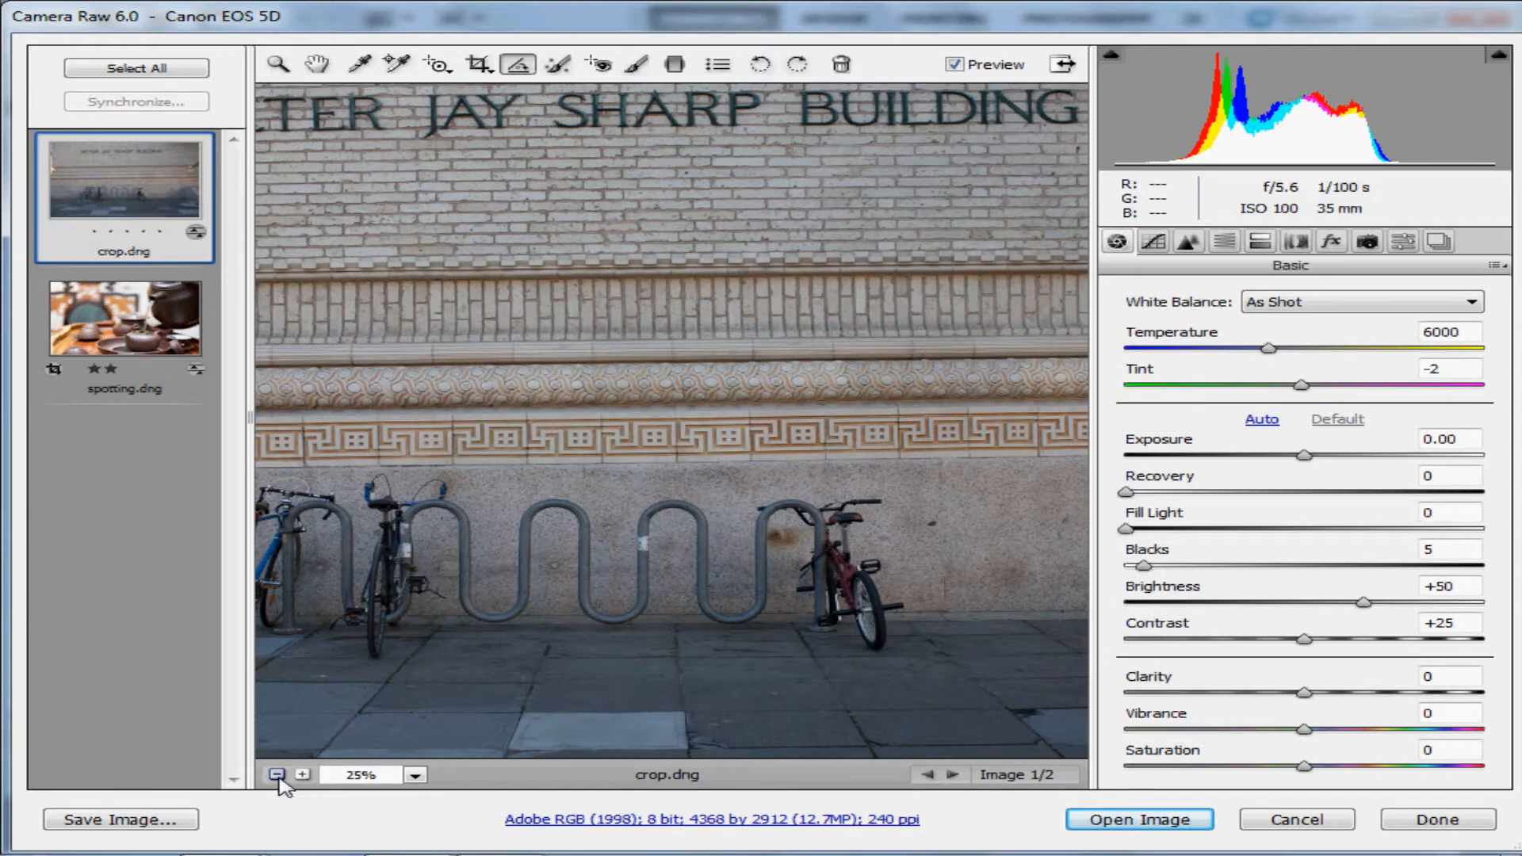
left_click(276, 774)
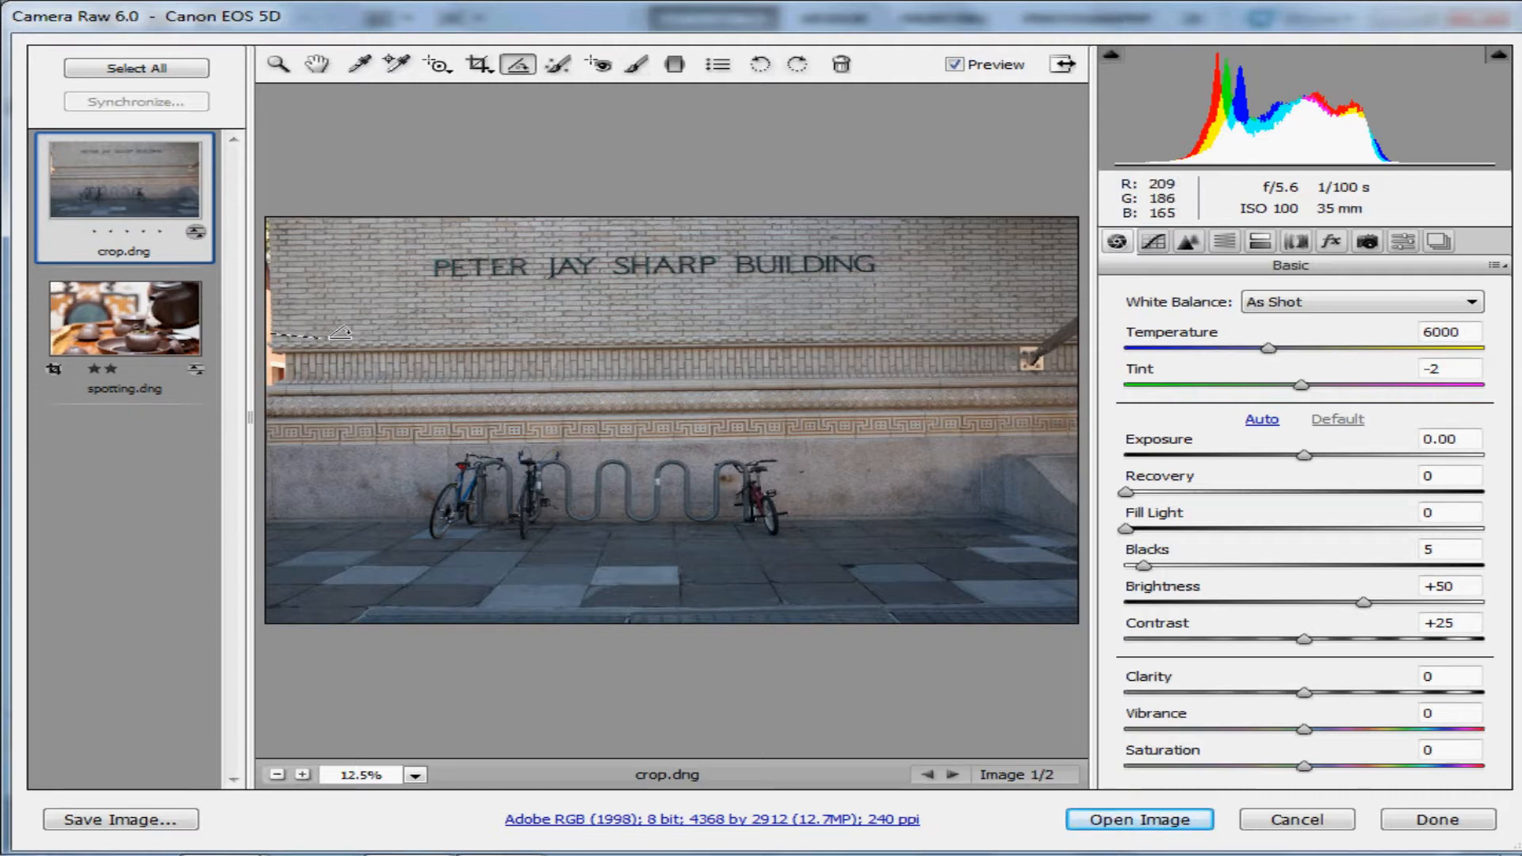
mouse_move(341, 331)
left_mouse_down()
mouse_move(1052, 322)
mouse_move(1034, 322)
left_mouse_up()
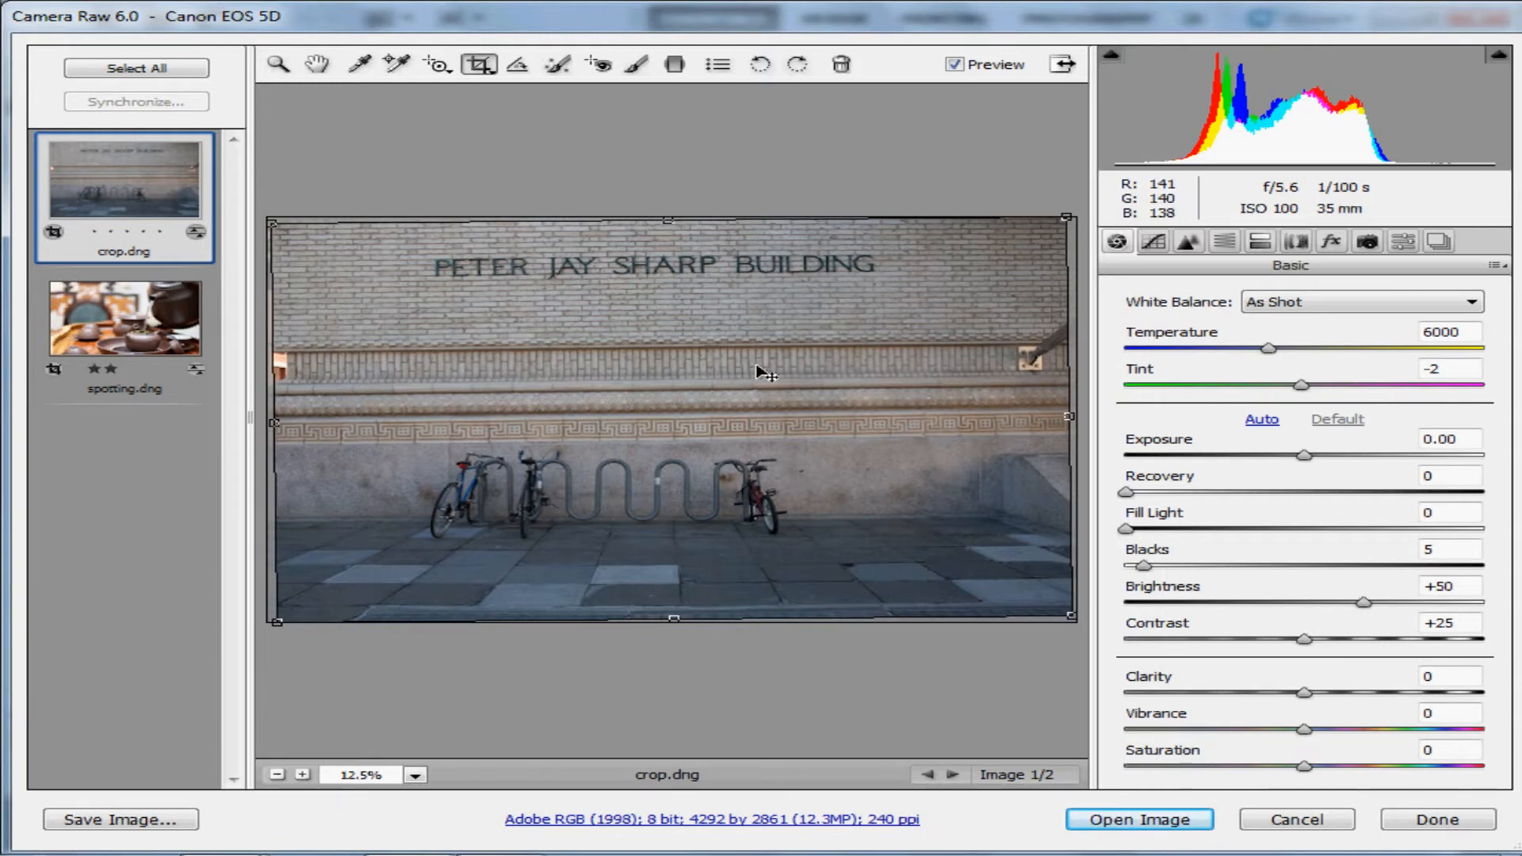
key("Escape")
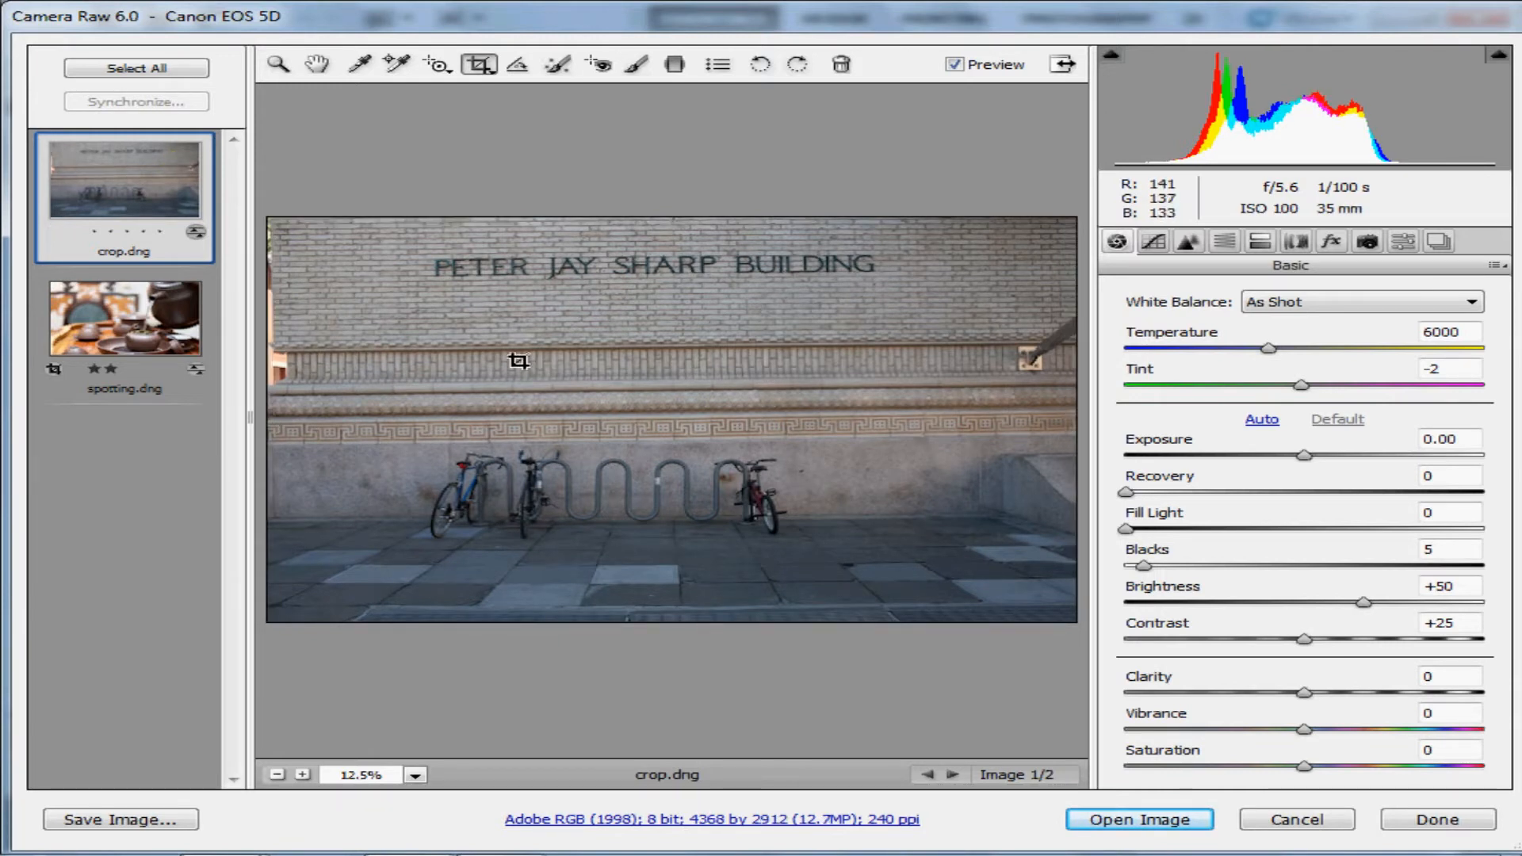
- Straighten crop.dng along the brick line above the cornice, trim all four sides to about 3617 by 2509 pixels, and apply the crop
left_click(520, 67)
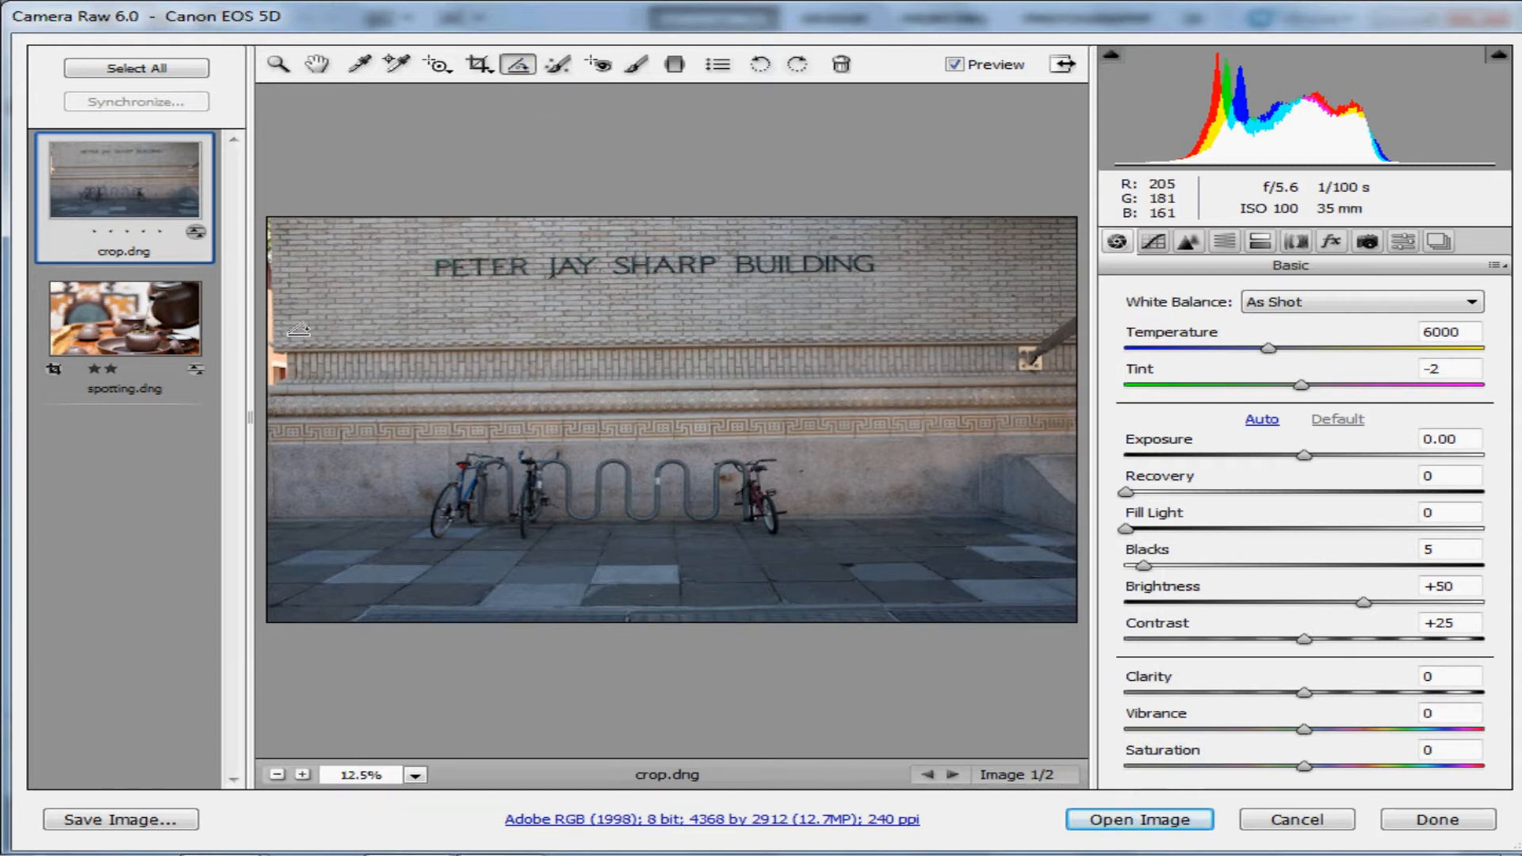
left_click_drag(674, 332, 1038, 323)
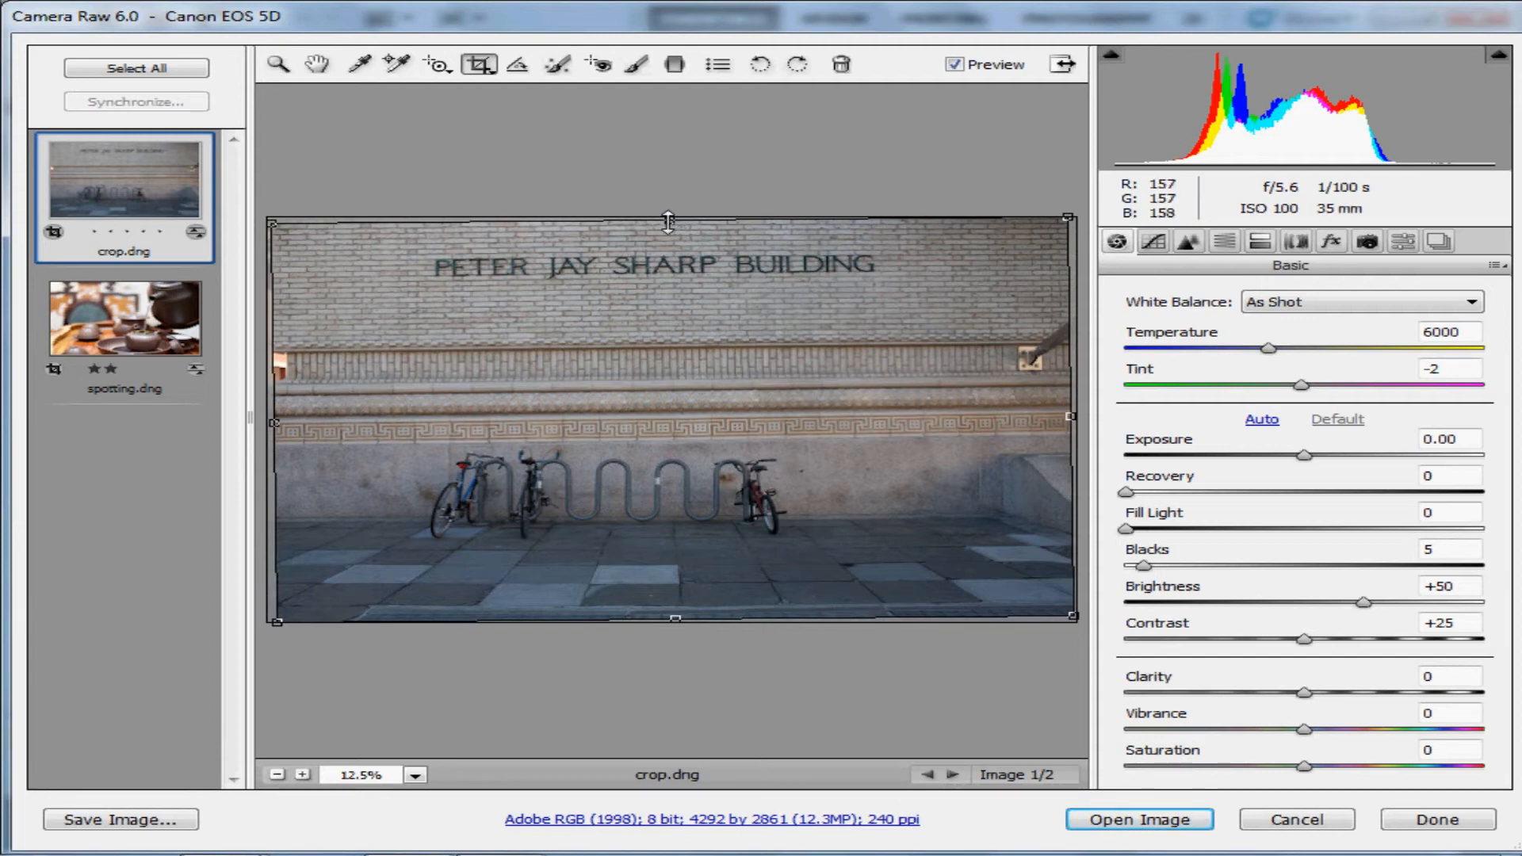
left_click_drag(669, 222, 670, 236)
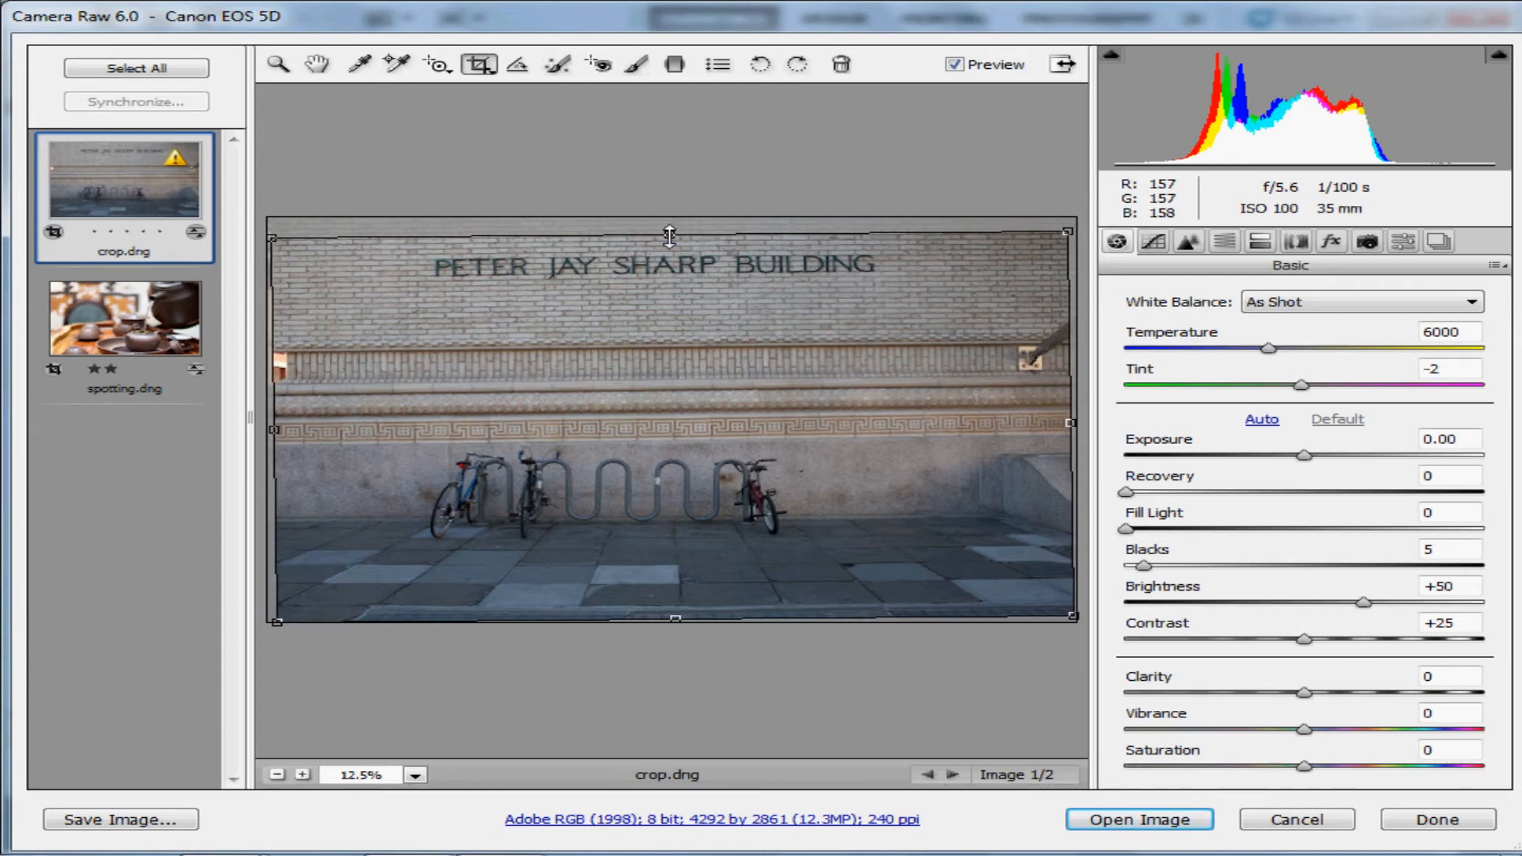
left_click_drag(669, 236, 670, 236)
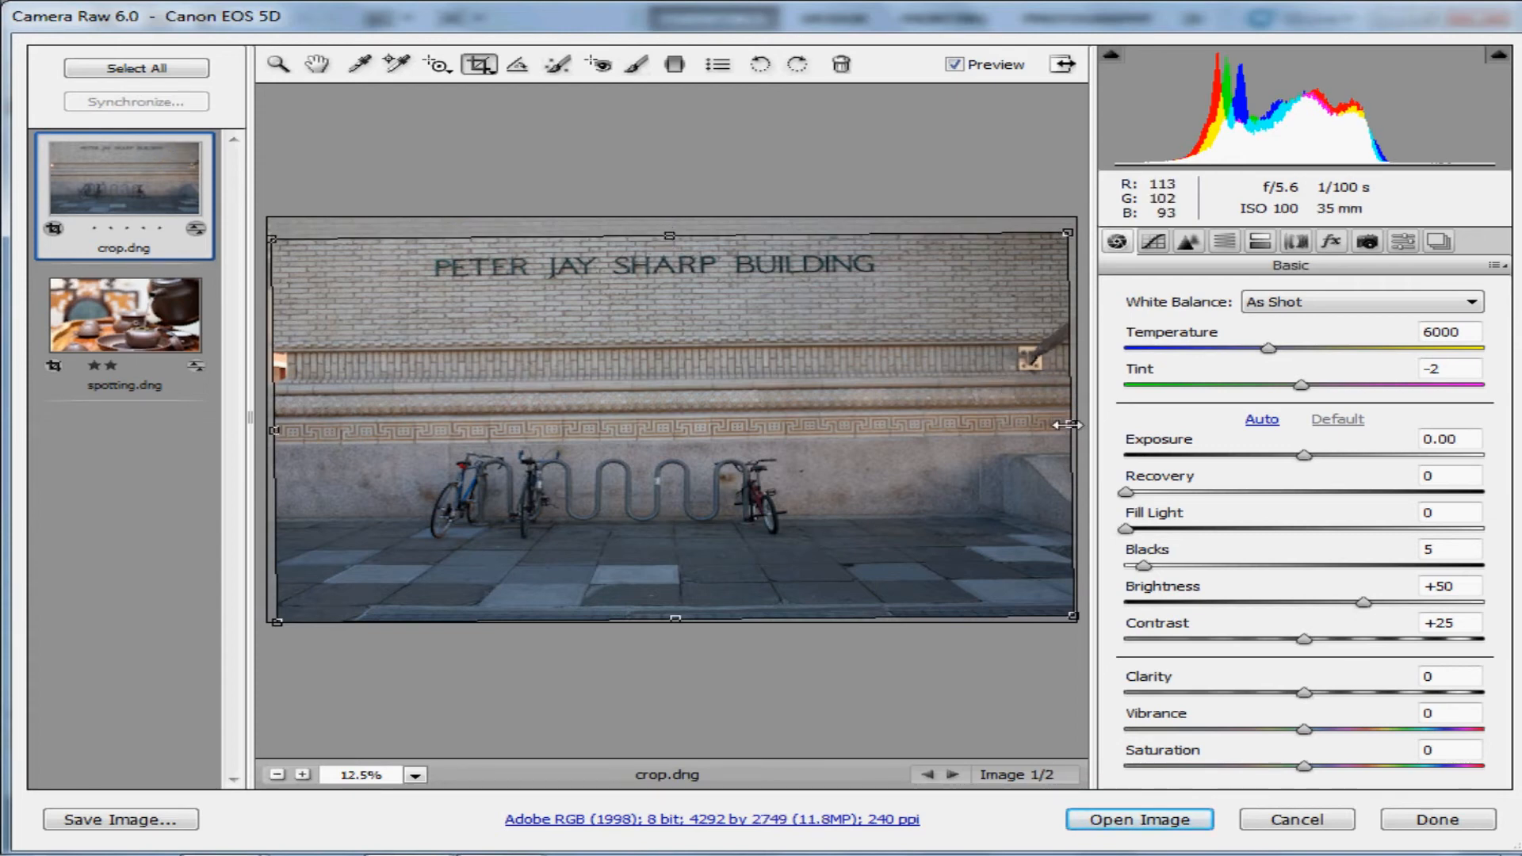
left_click_drag(1067, 425, 1009, 428)
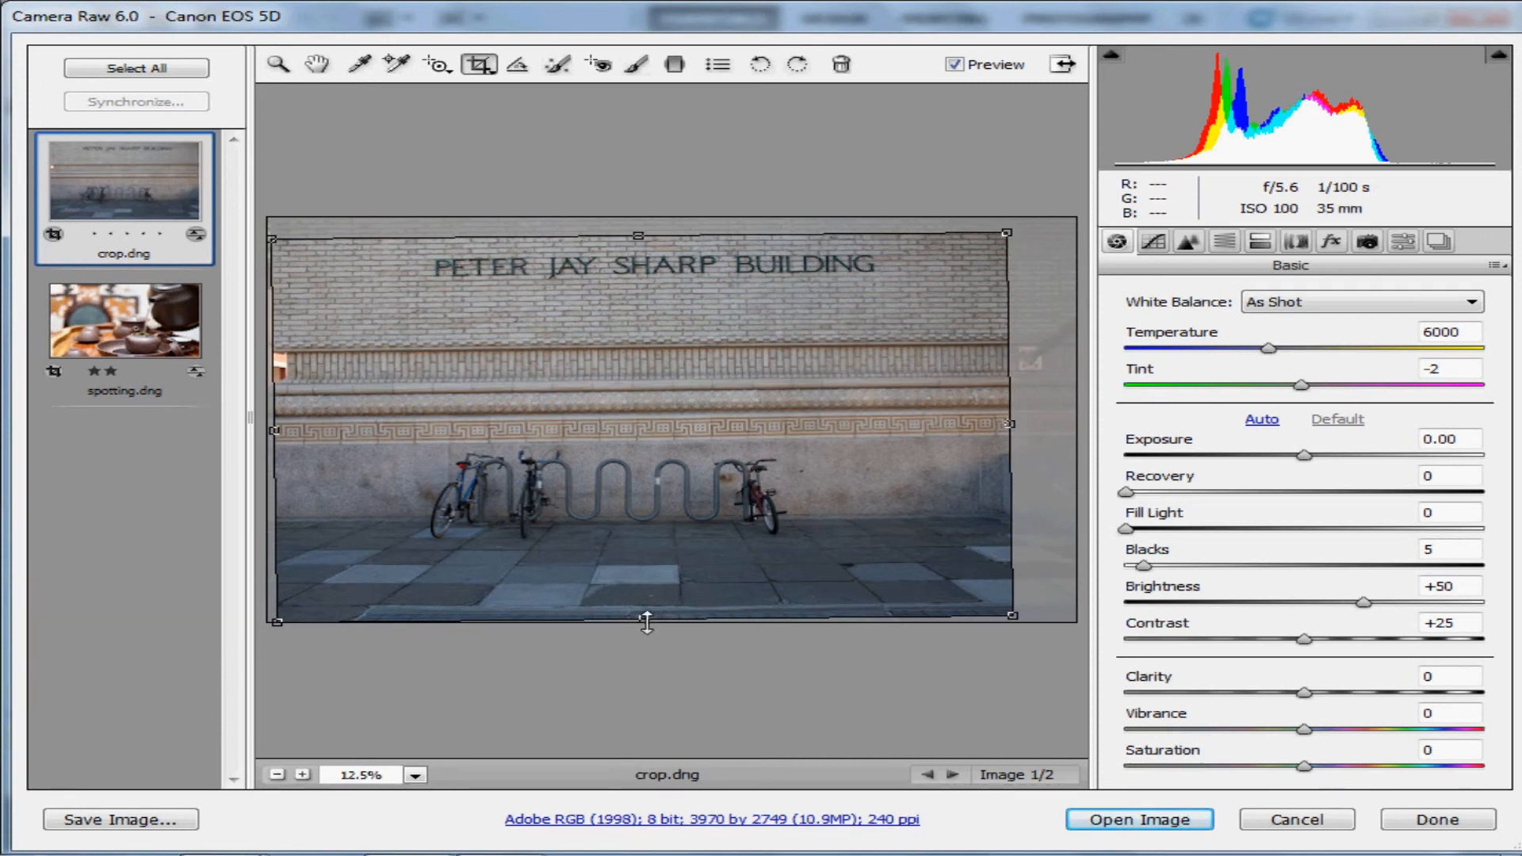
left_click_drag(647, 623, 644, 585)
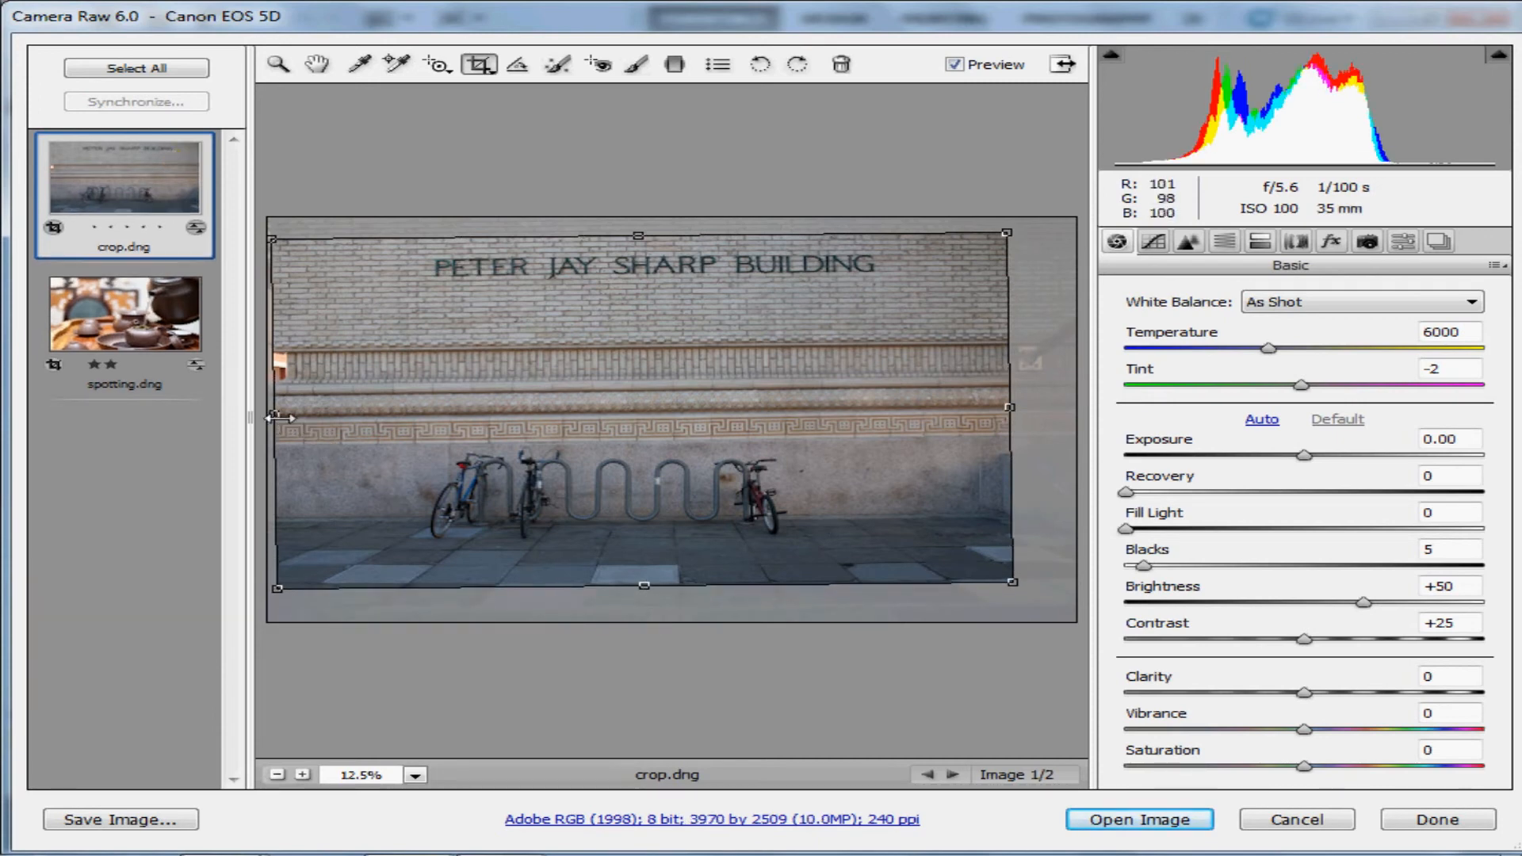
left_click_drag(274, 416, 342, 415)
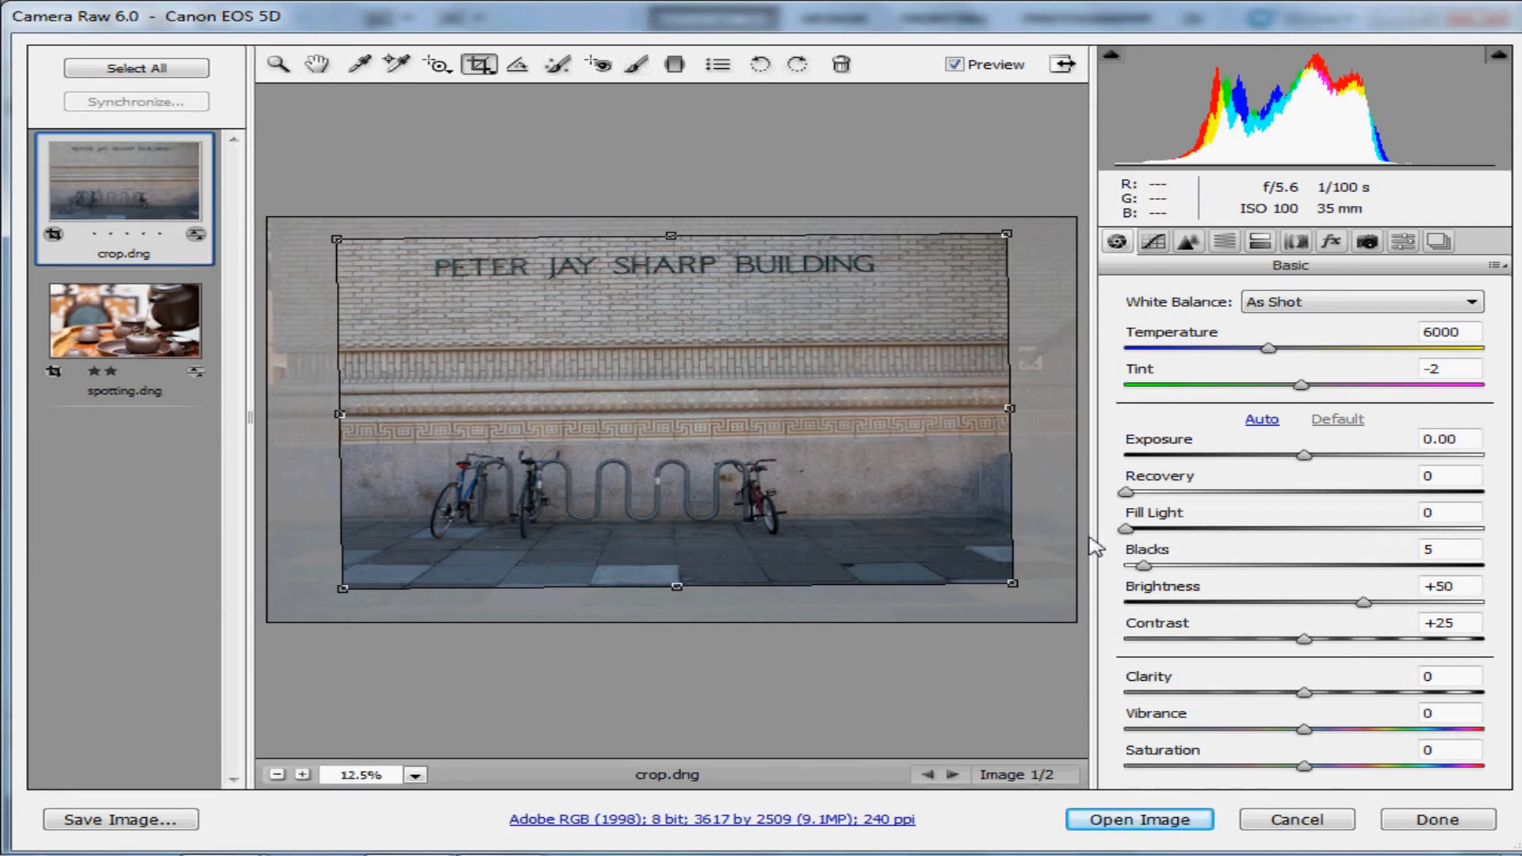
key("z")
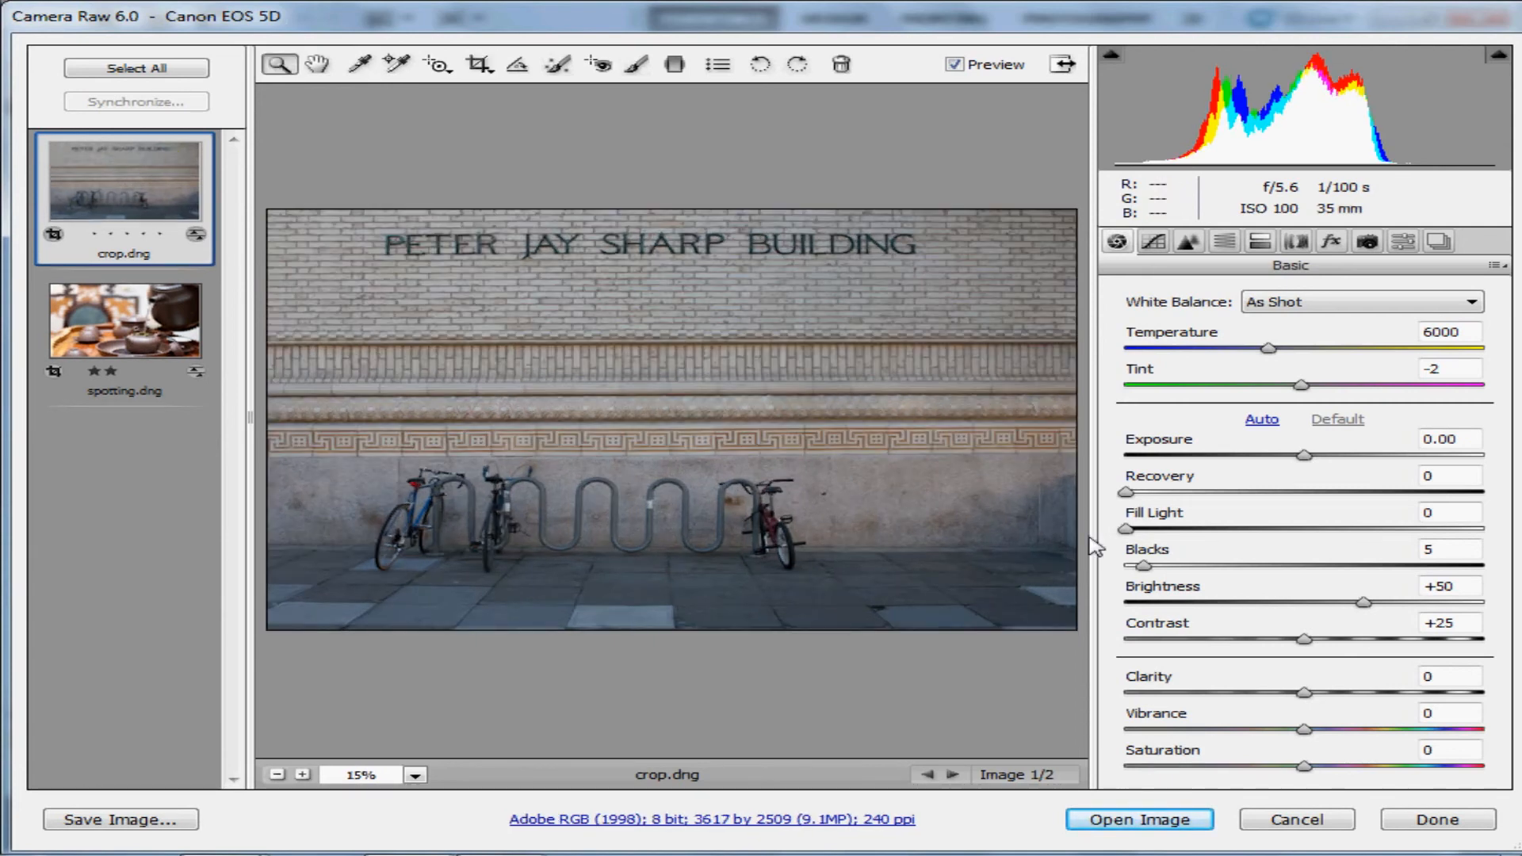